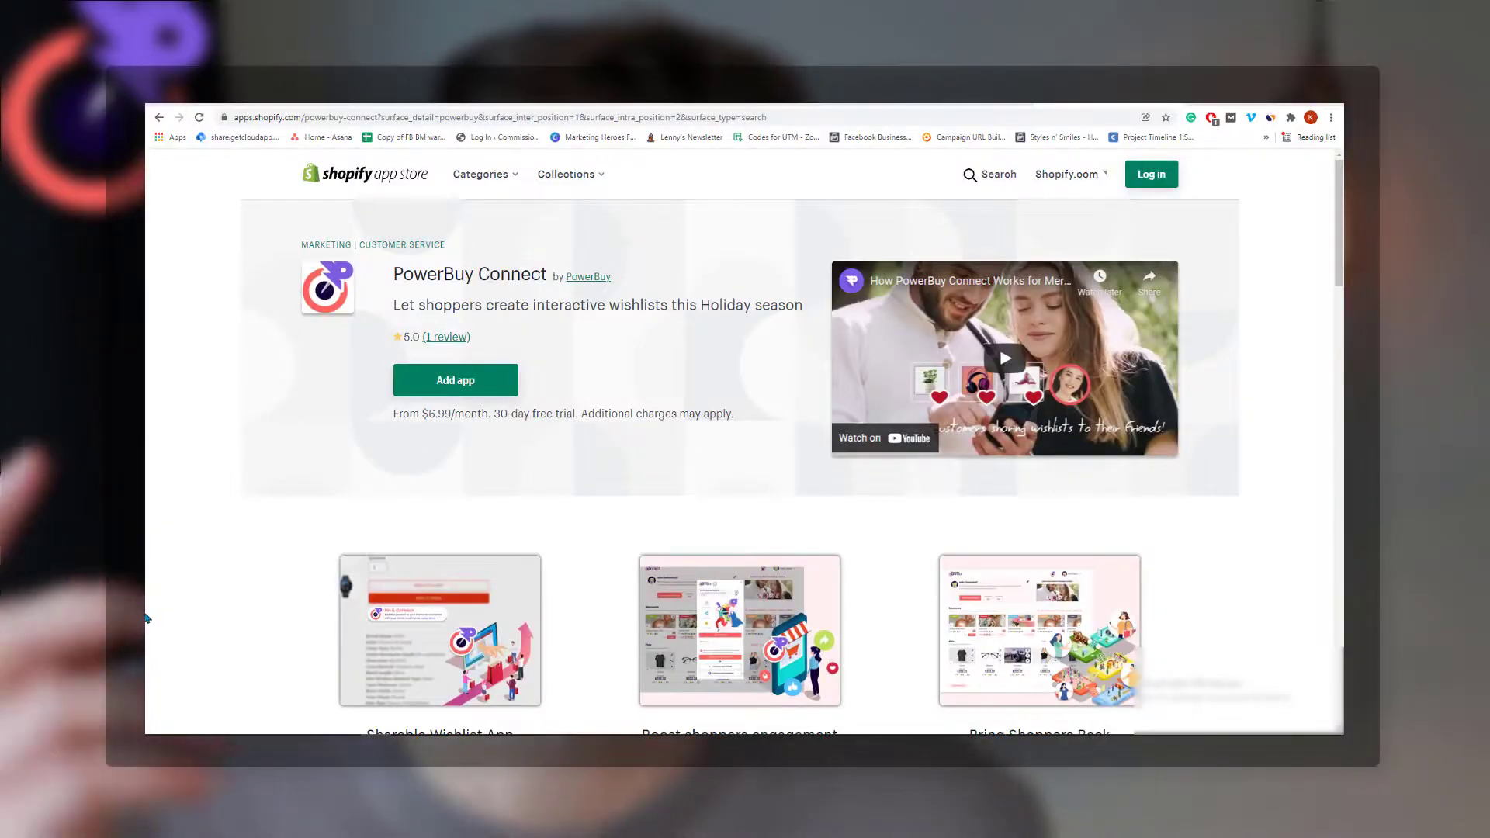
scroll(145, 618, "down", 3)
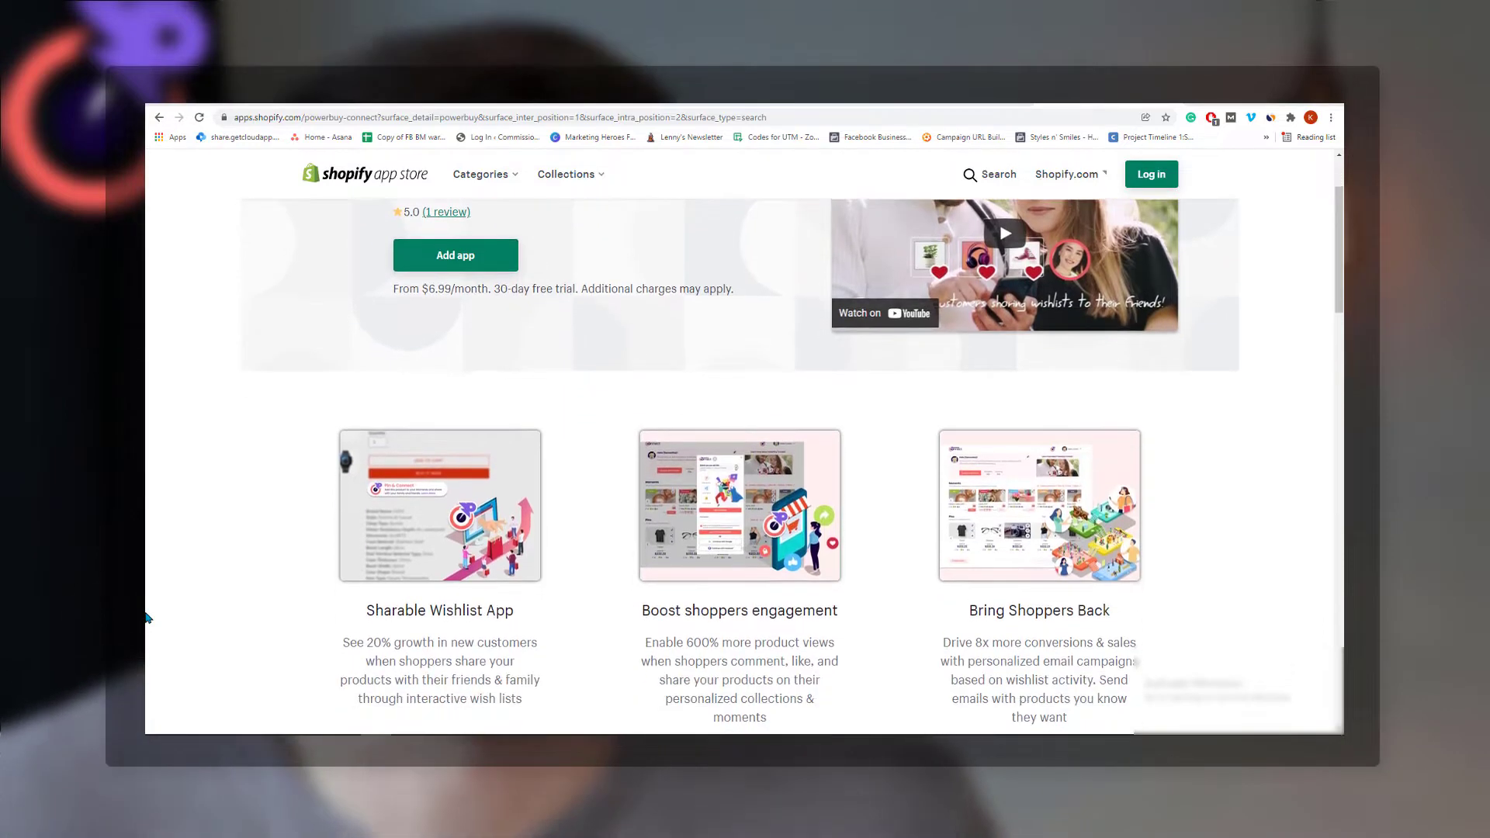
scroll(145, 617, "down", 6)
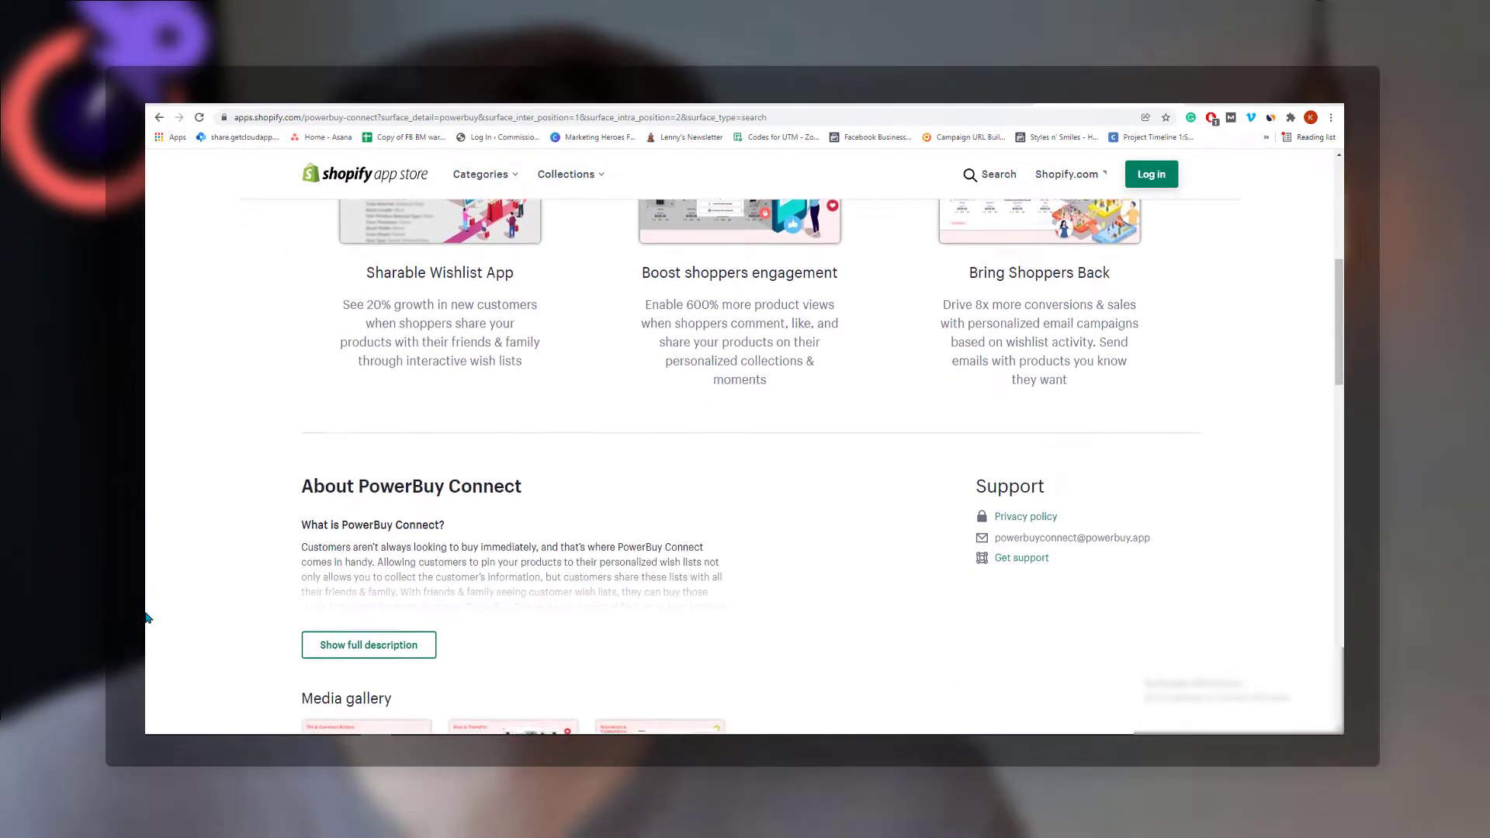
scroll(145, 618, "down", 7)
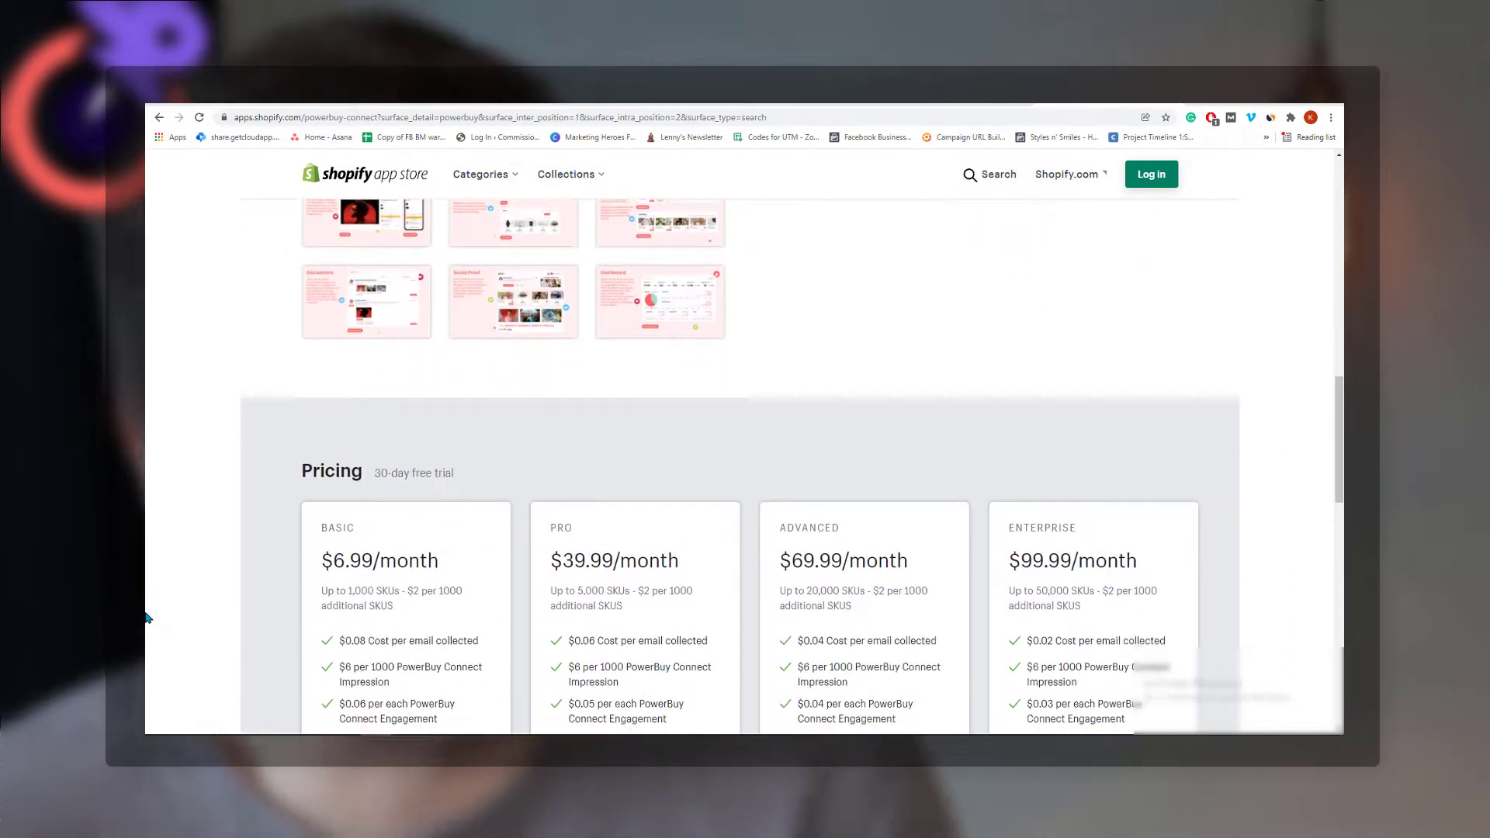
scroll(145, 617, "down", 7)
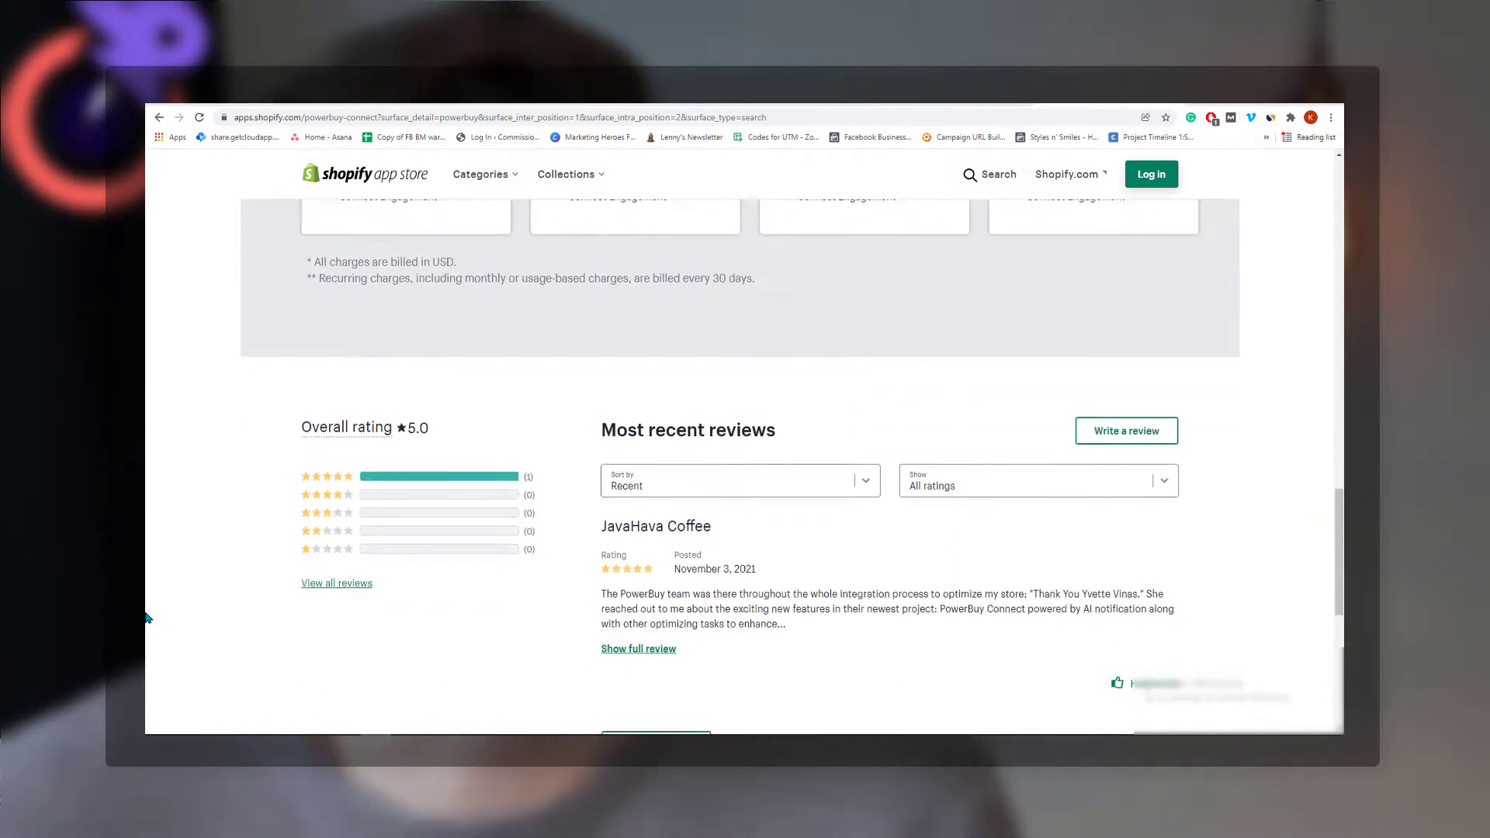
scroll(147, 617, "down", 3)
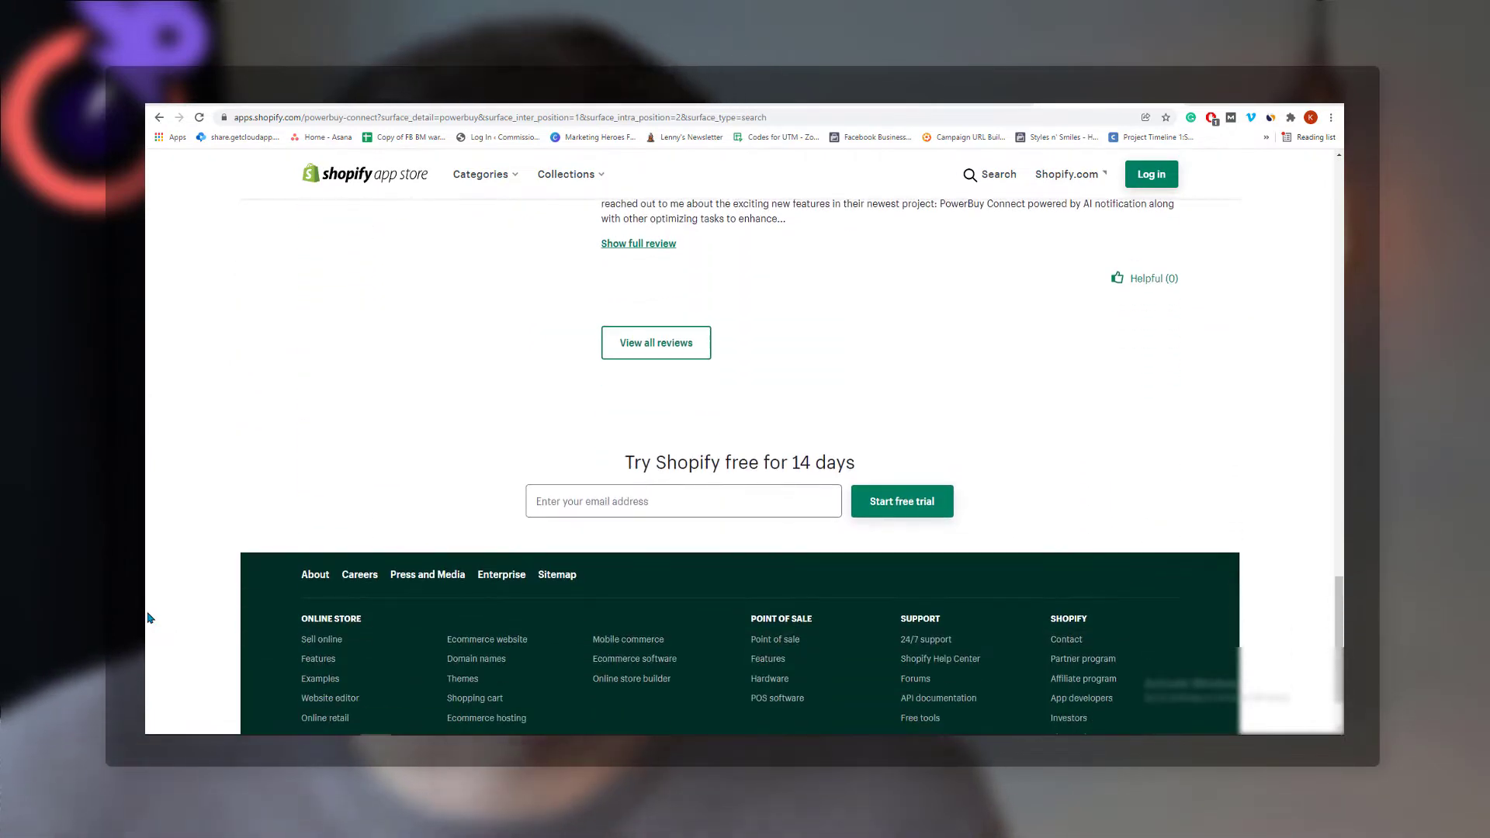
scroll(150, 618, "up", 7)
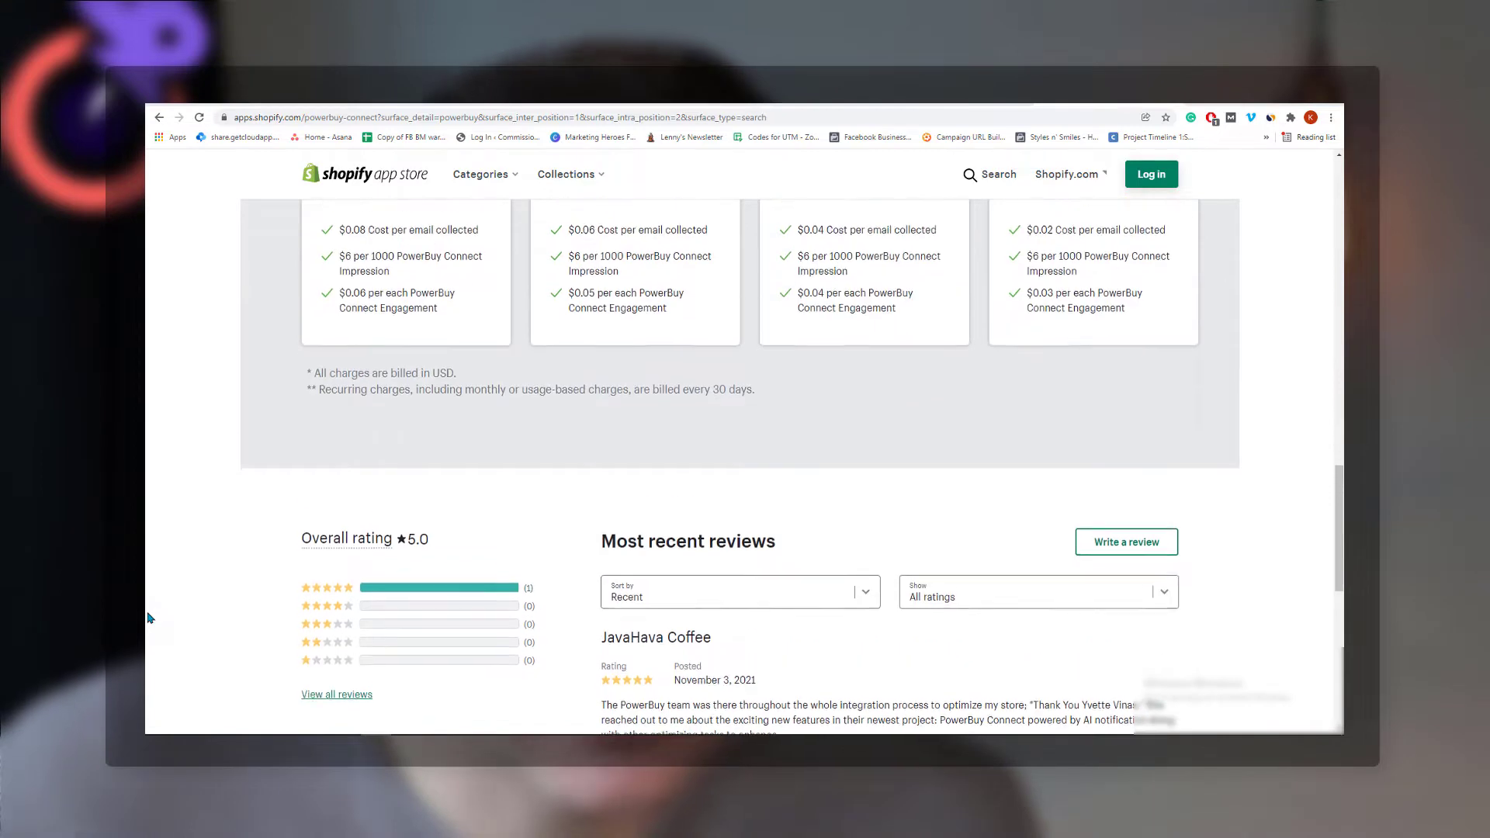
scroll(150, 618, "up", 9)
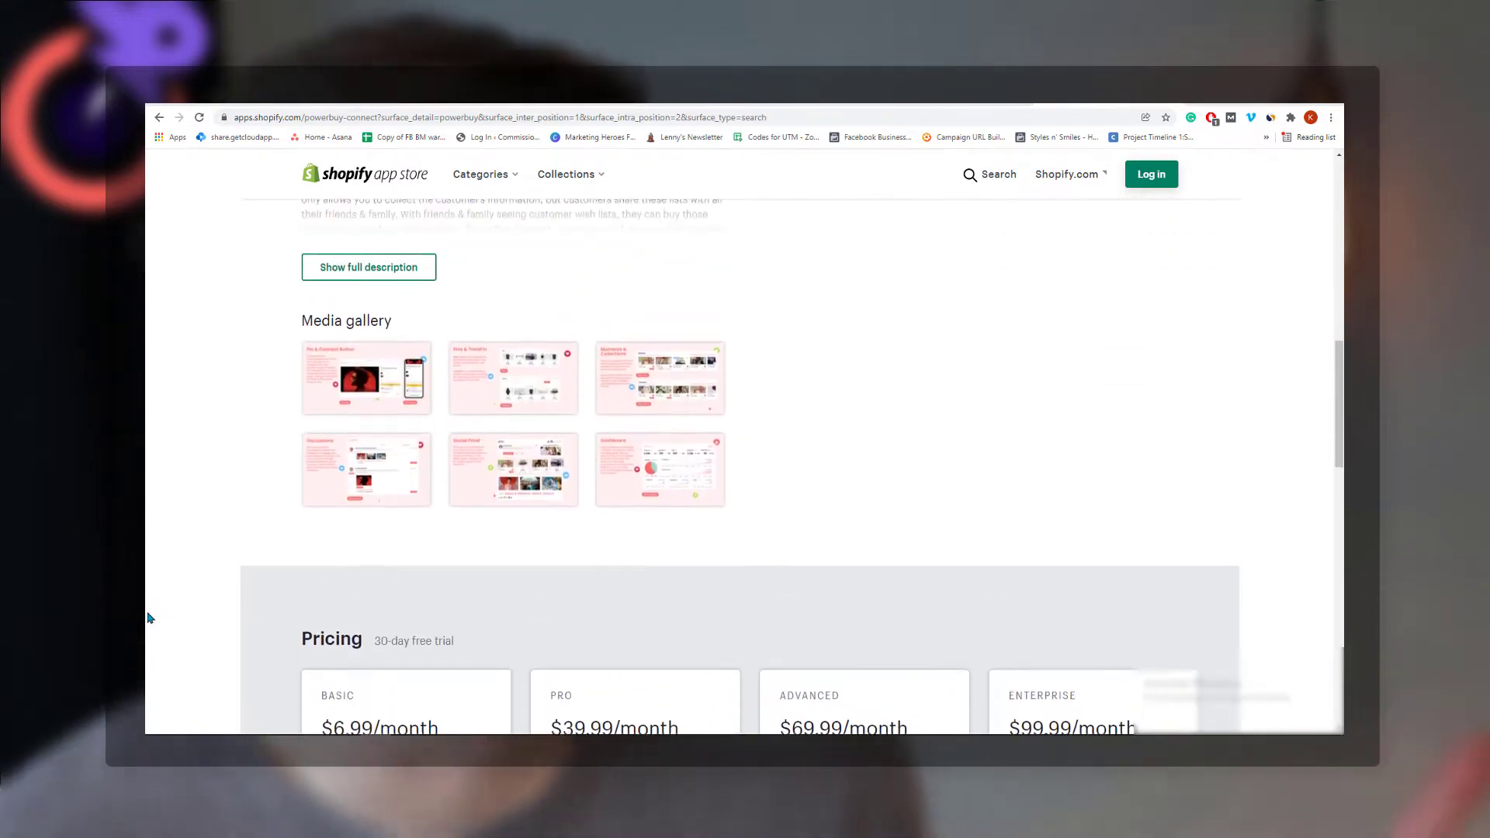
scroll(149, 618, "up", 6)
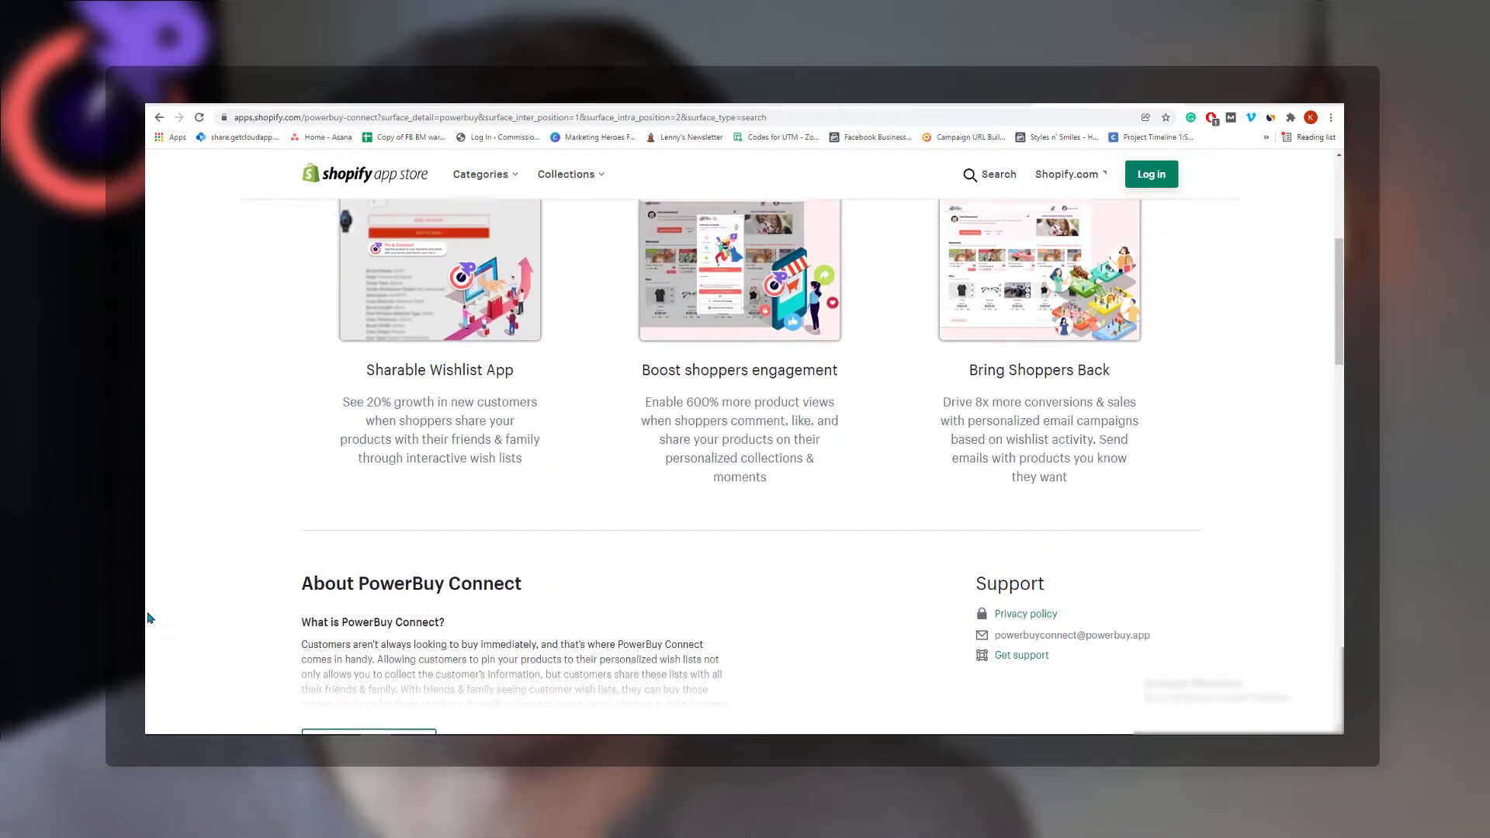
scroll(150, 618, "up", 5)
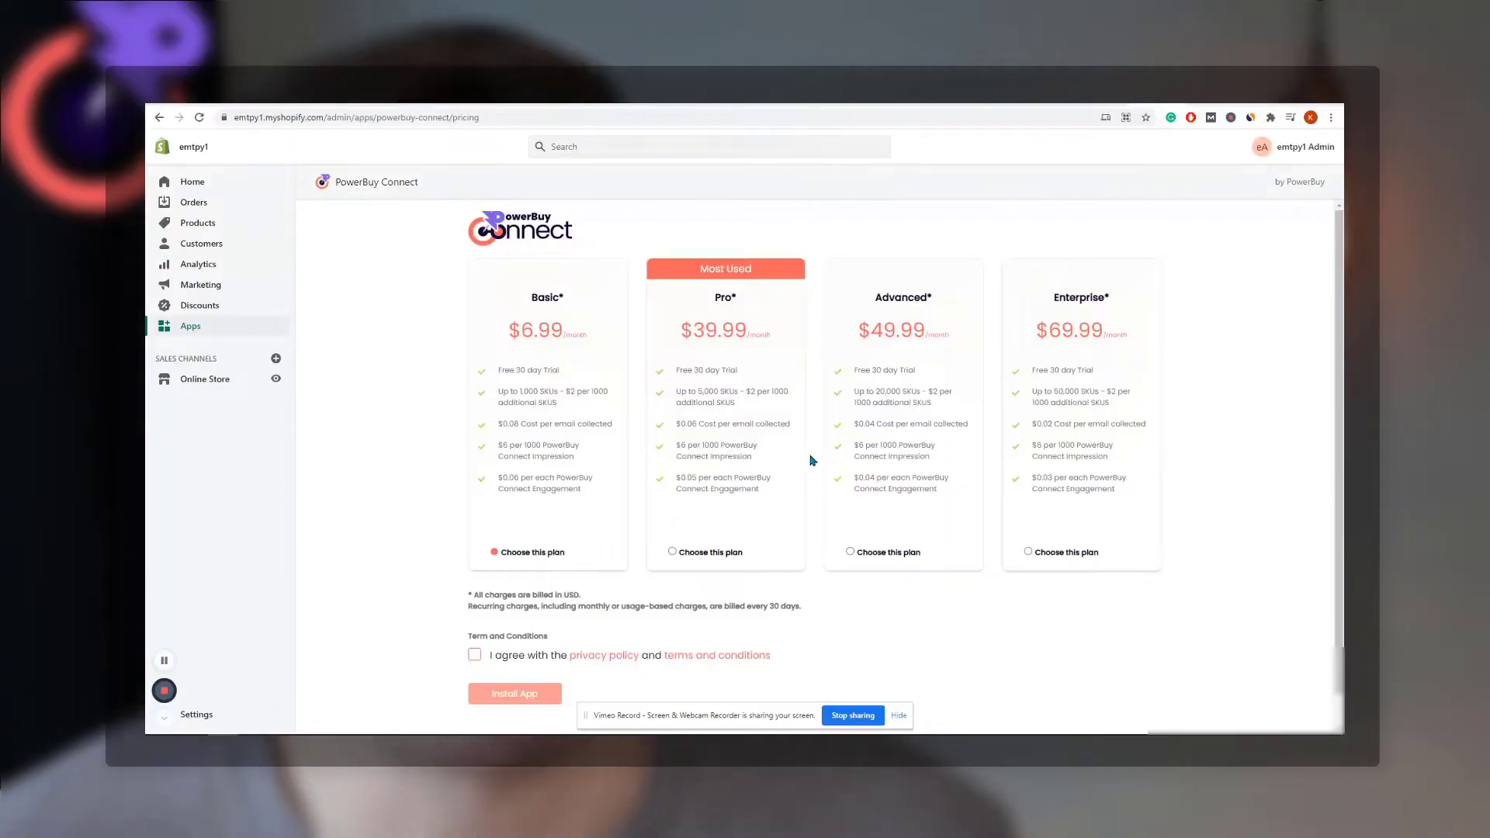
Choose the Basic plan on PowerBuy Connect's pricing page and install the app.
scroll(812, 460, "down", 1)
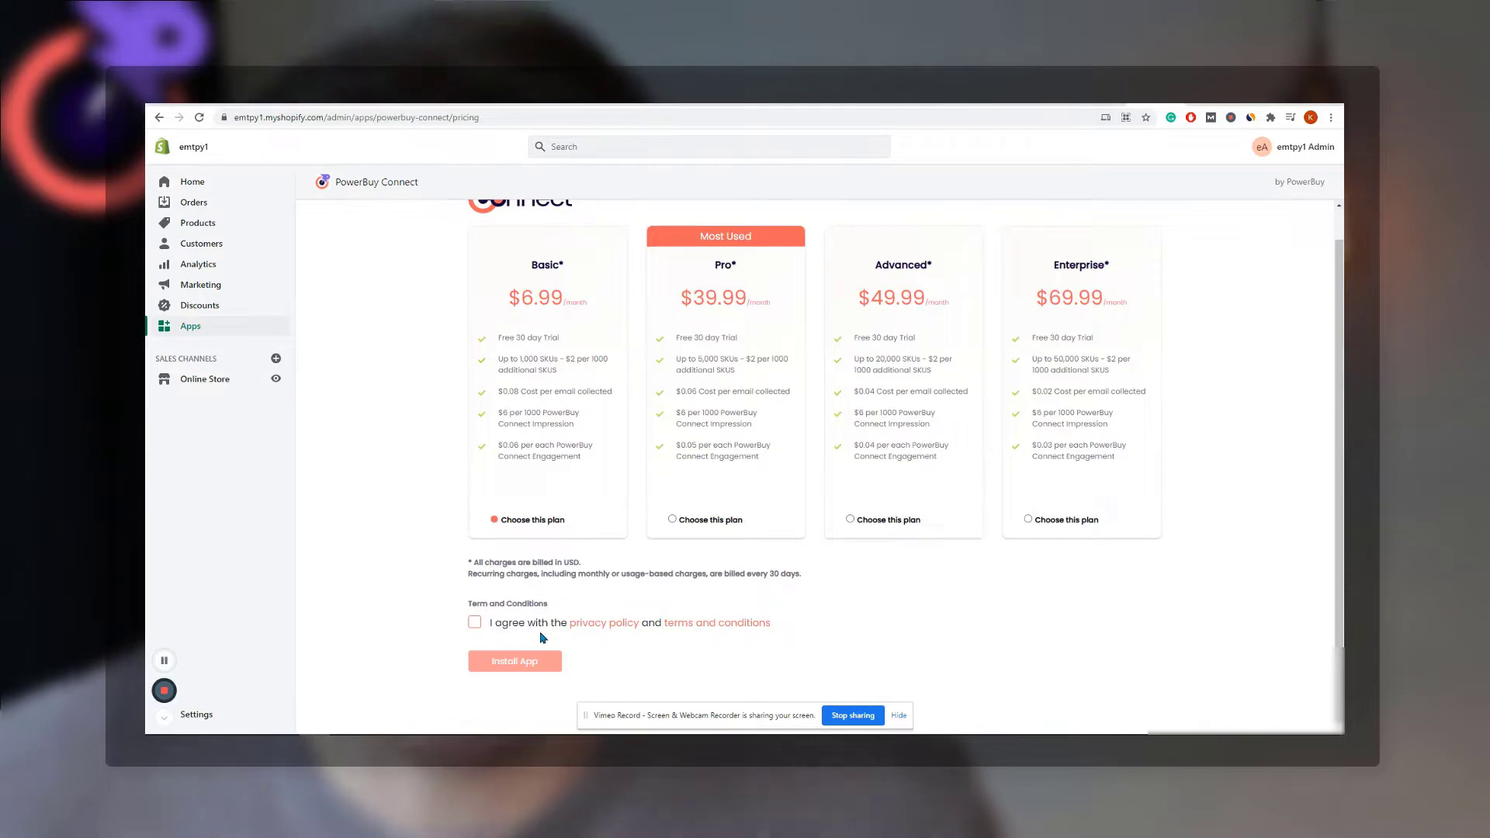
left_click(513, 662)
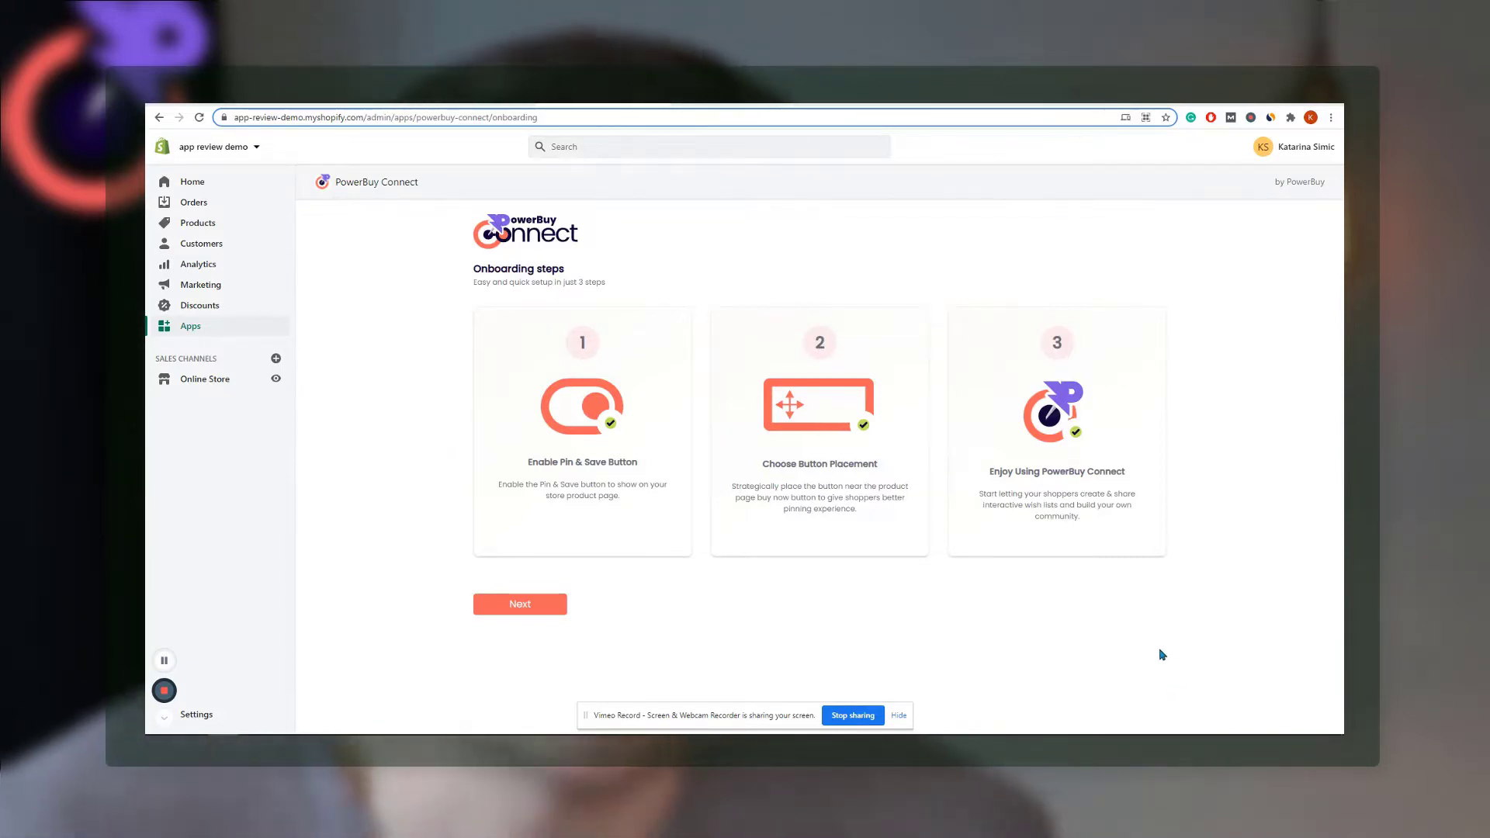
Continue past onboarding and open the 'Below the buttons' Pin & Connect placement guide.
left_click(522, 604)
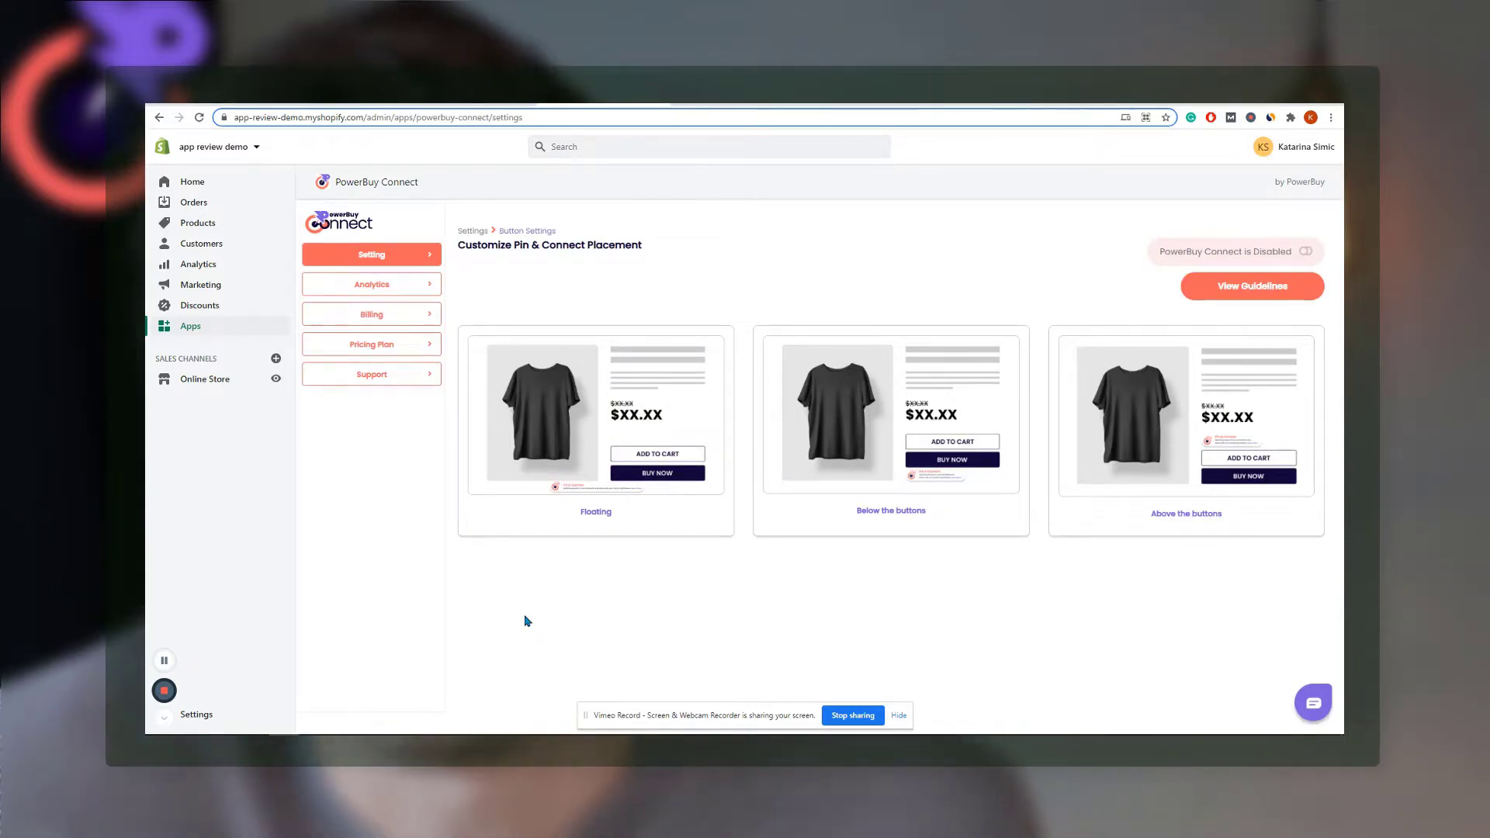
mouse_move(871, 515)
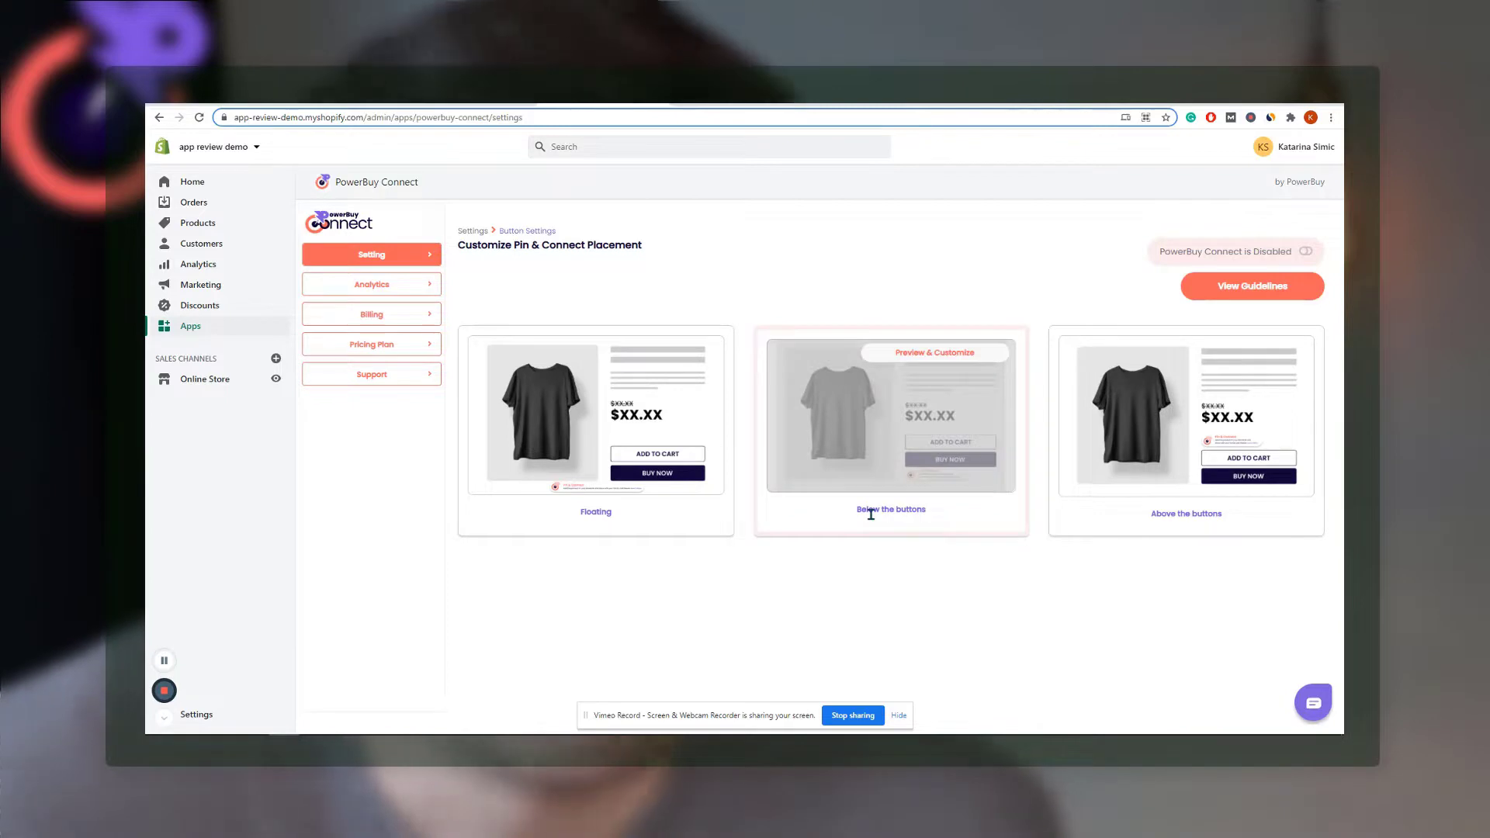
left_click(879, 469)
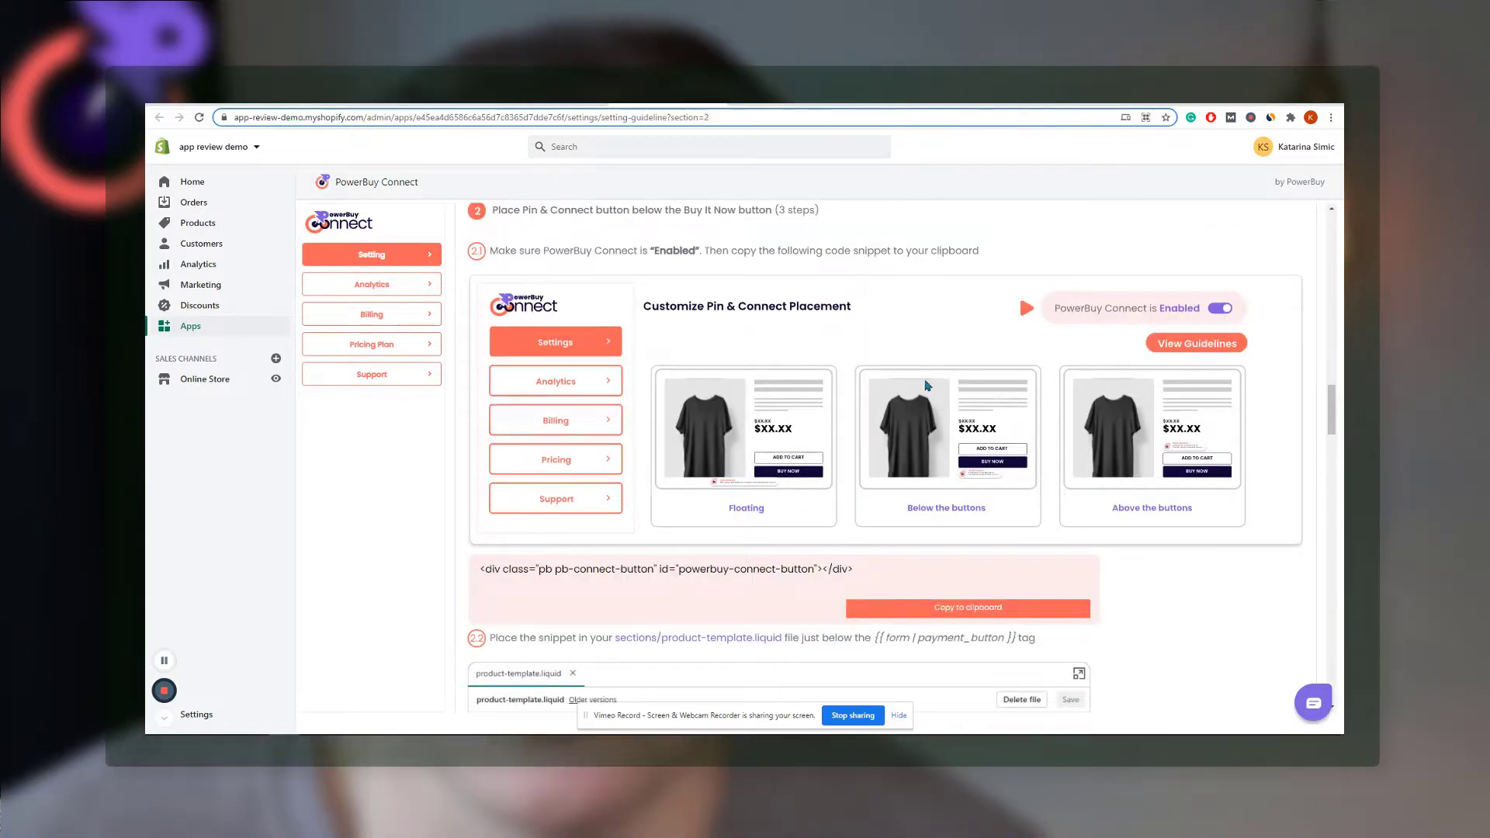
scroll(1123, 640, "down", 4)
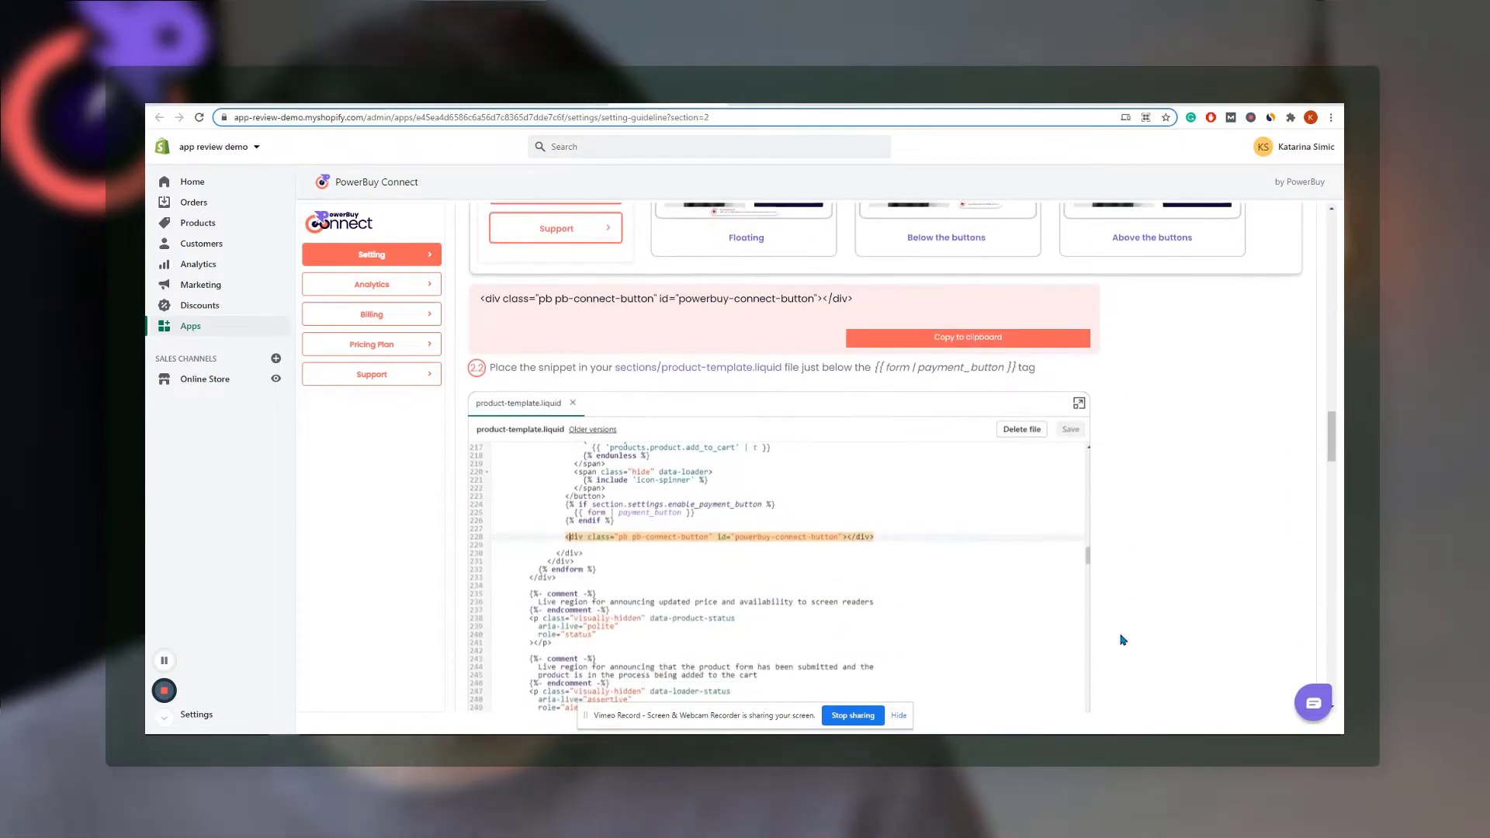
scroll(1069, 615, "down", 6)
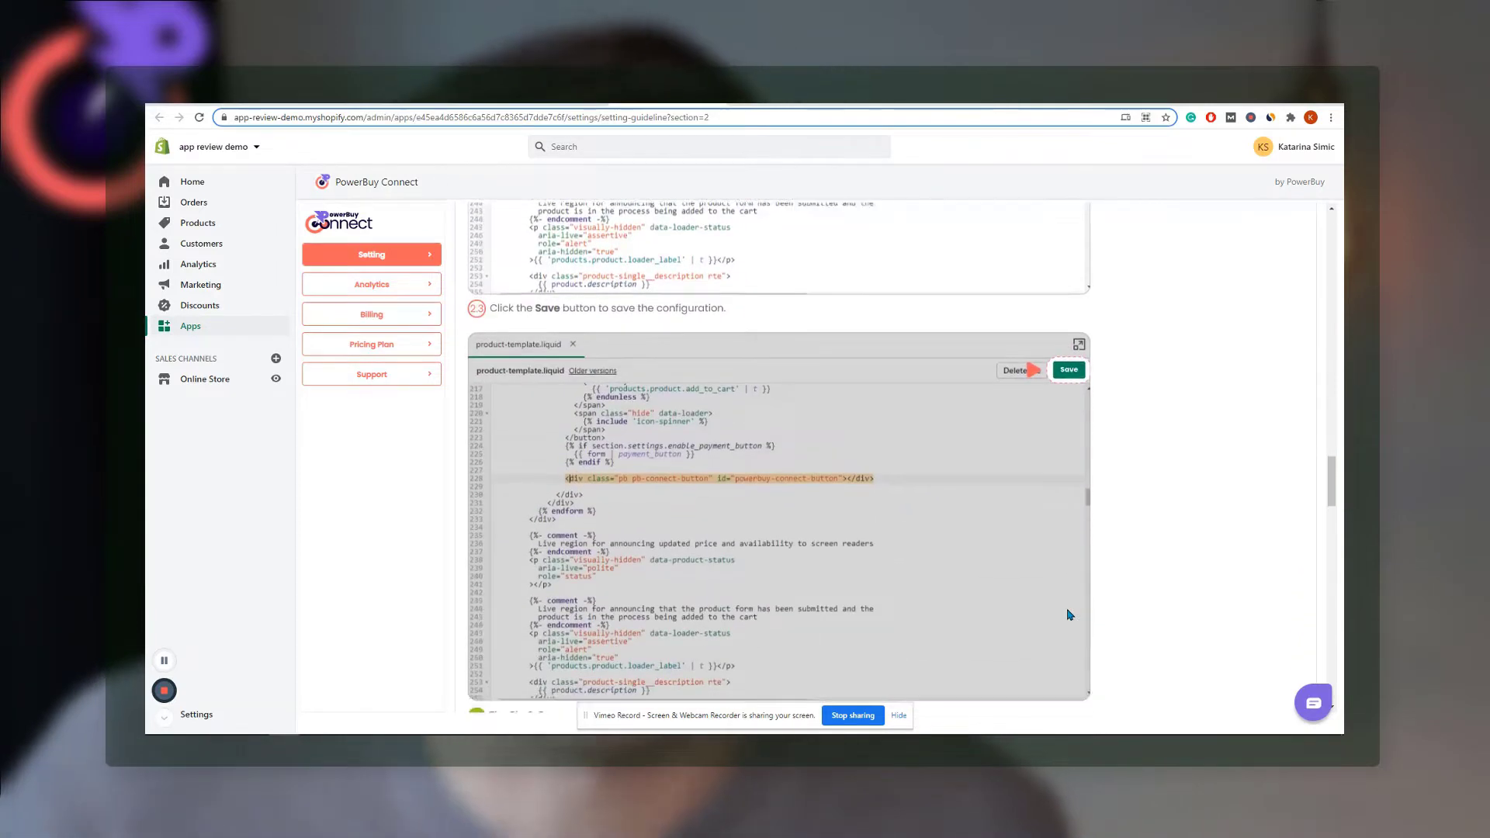
scroll(1069, 615, "down", 10)
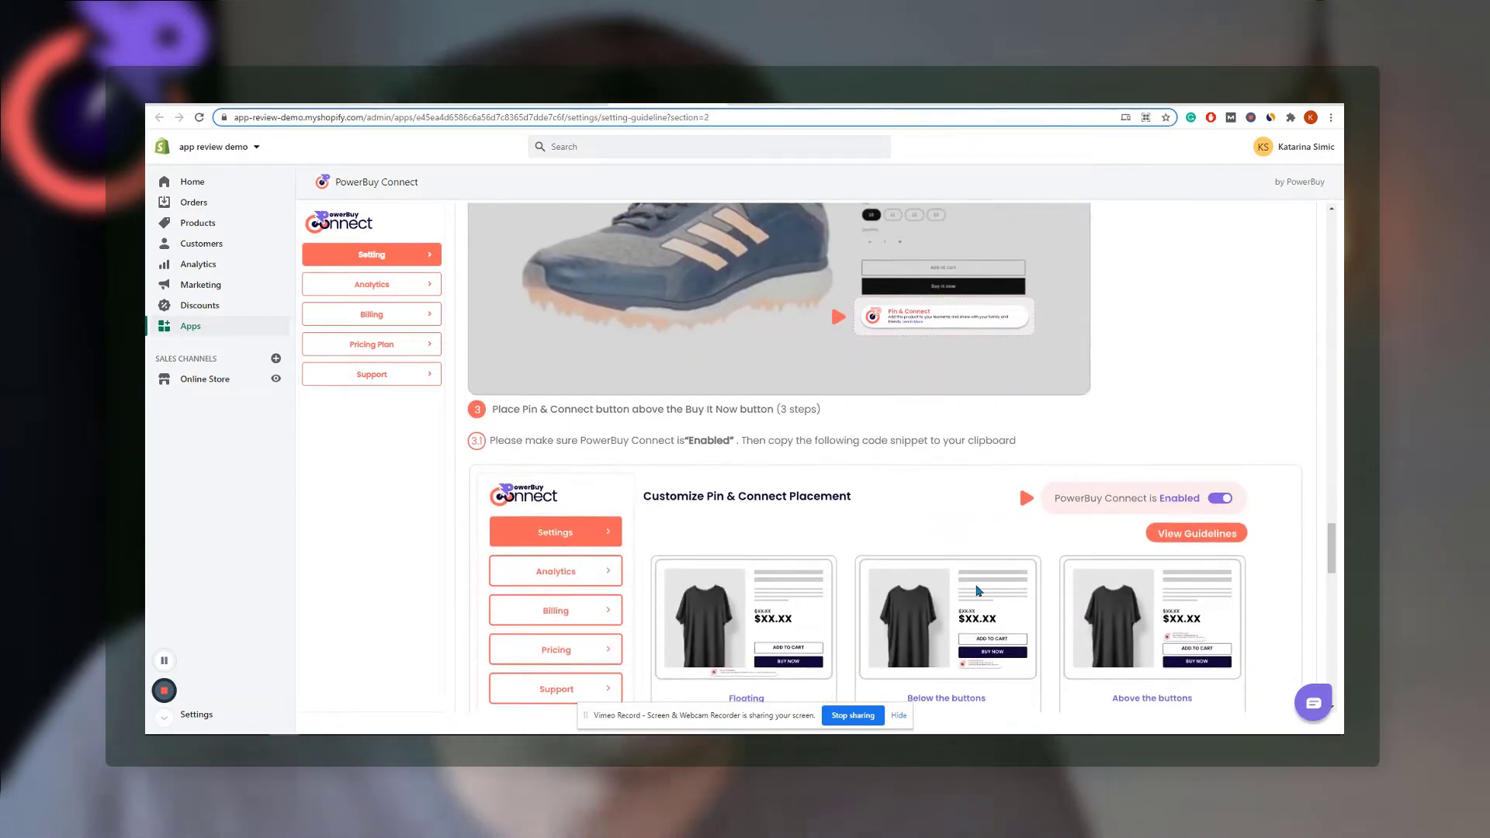
scroll(759, 460, "down", 2)
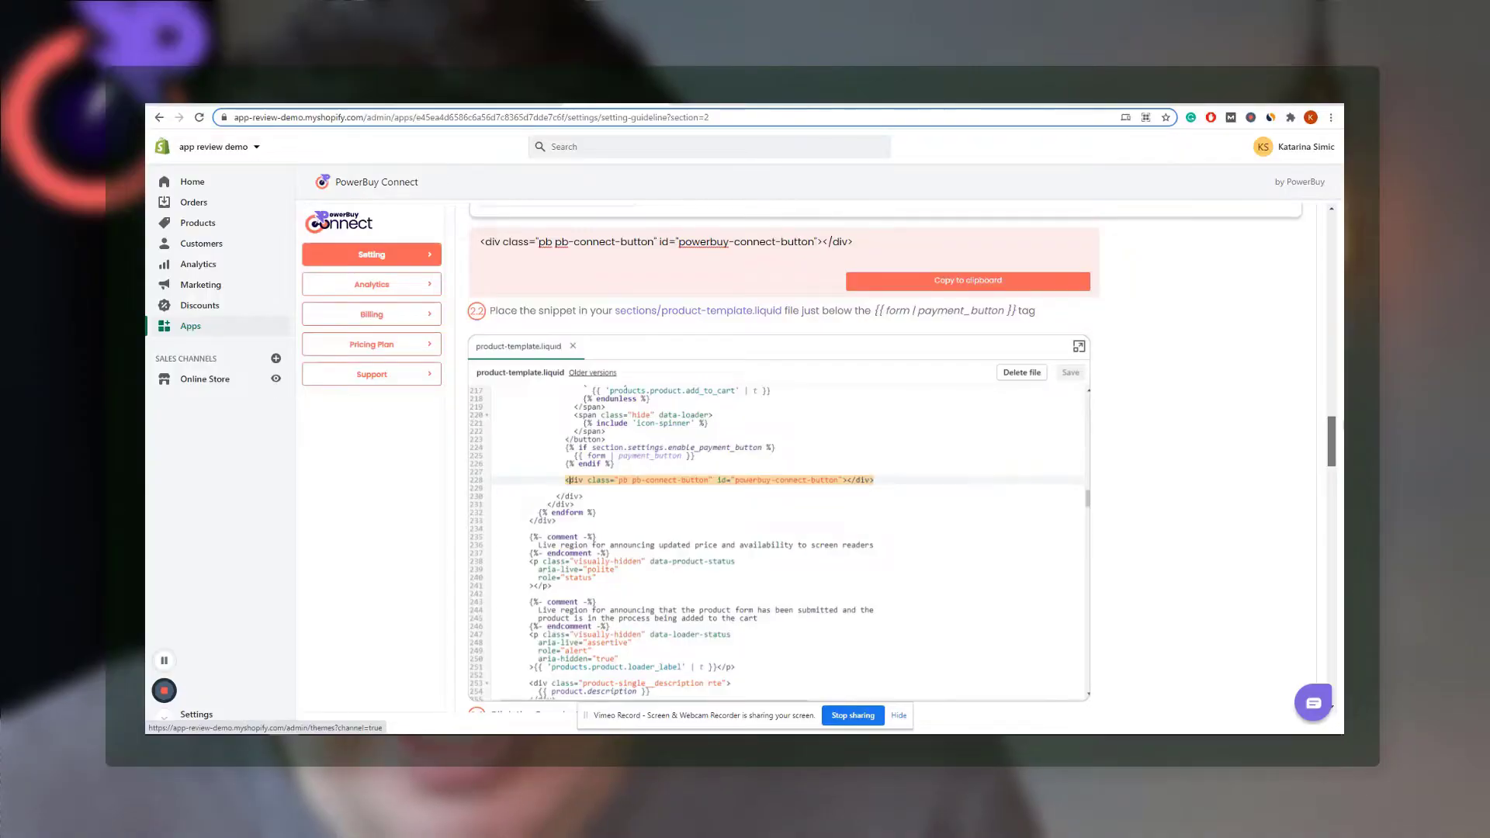
scroll(776, 465, "down", 5)
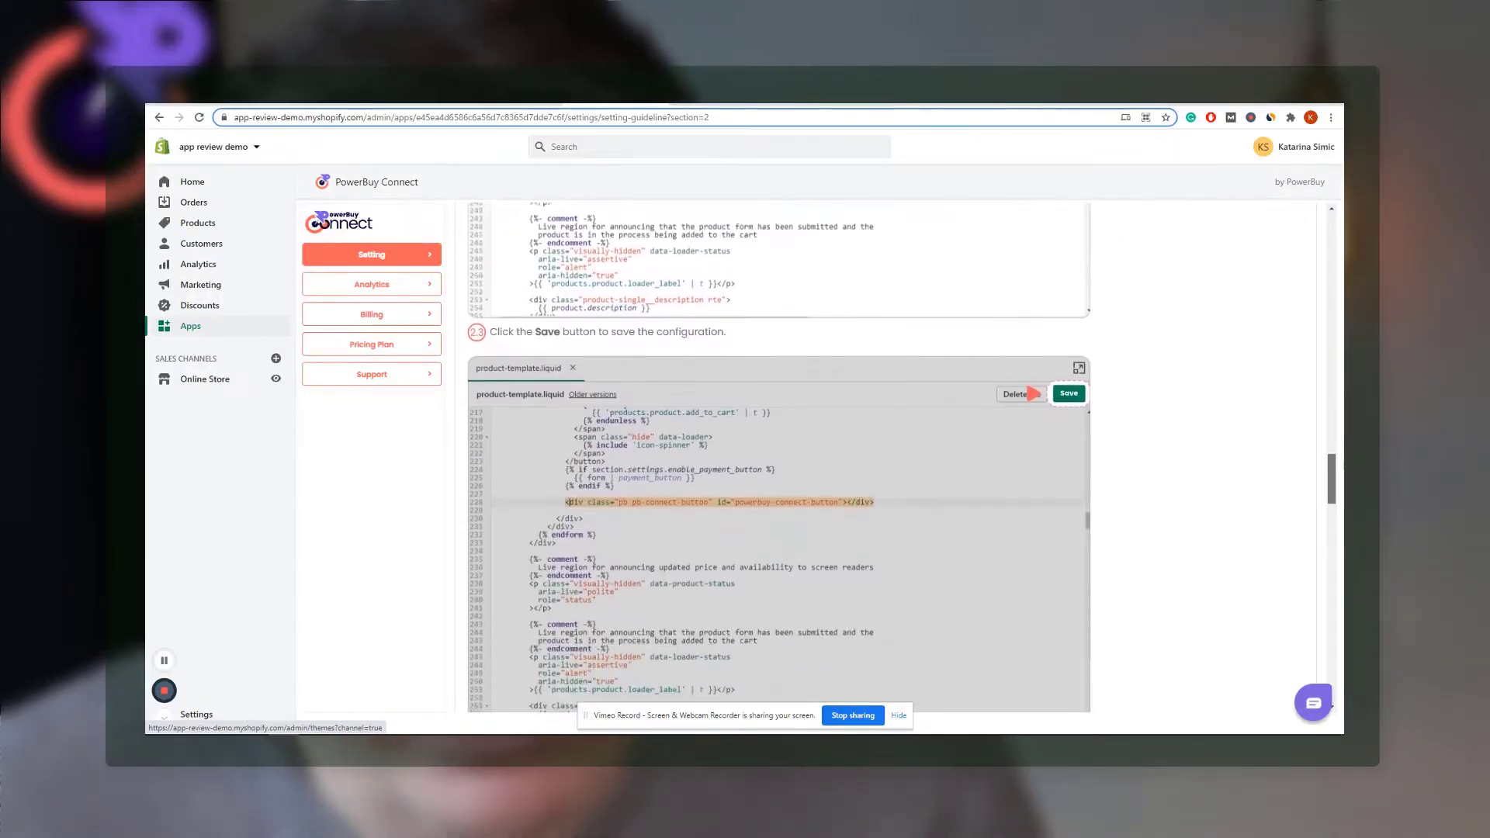
scroll(776, 458, "down", 3)
scroll(1343, 481, "down", 1)
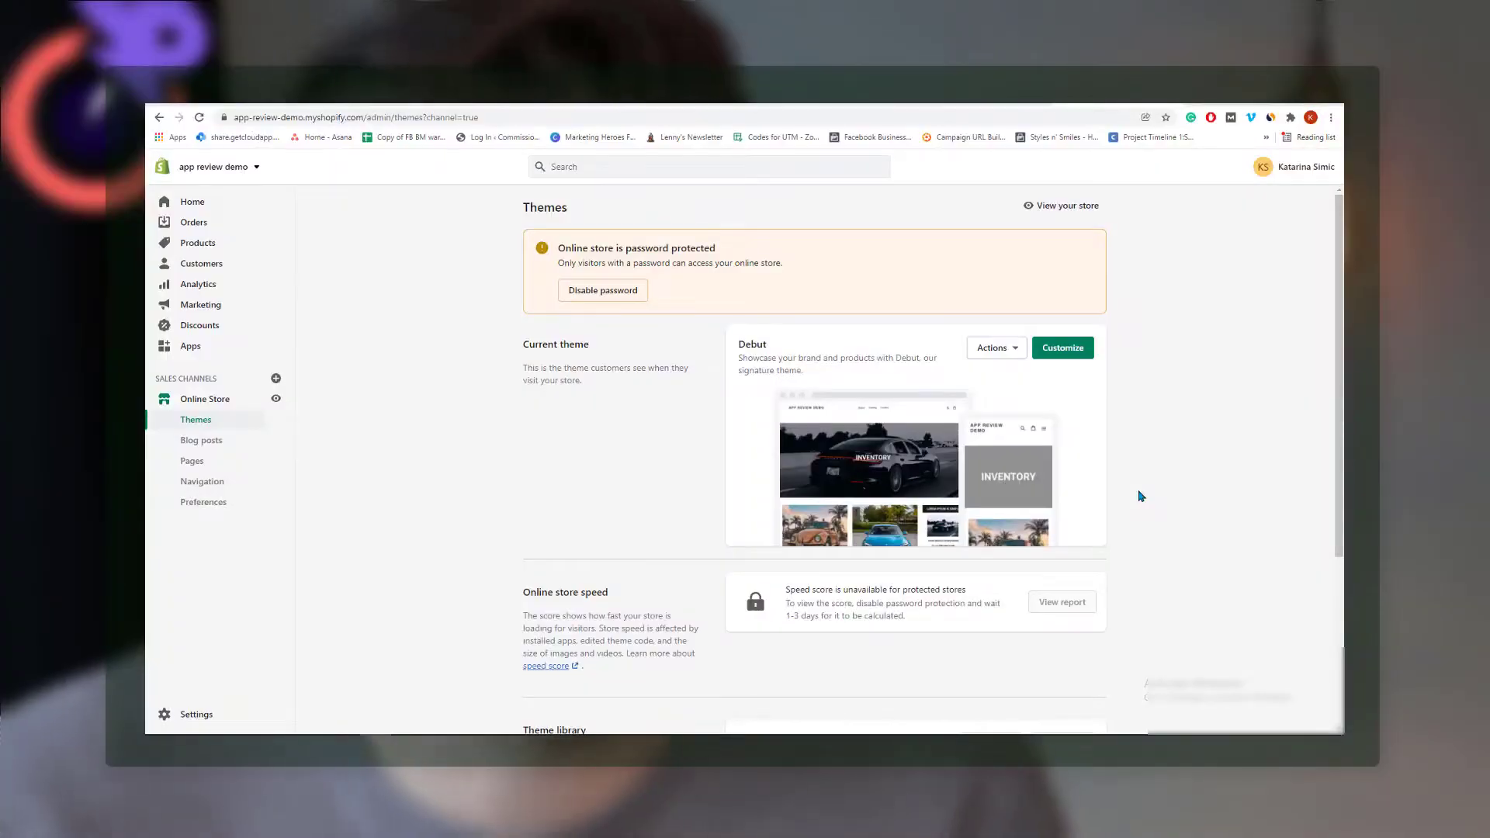
Duplicate the Debut theme as a backup, then open Debut's code editor.
left_click(993, 350)
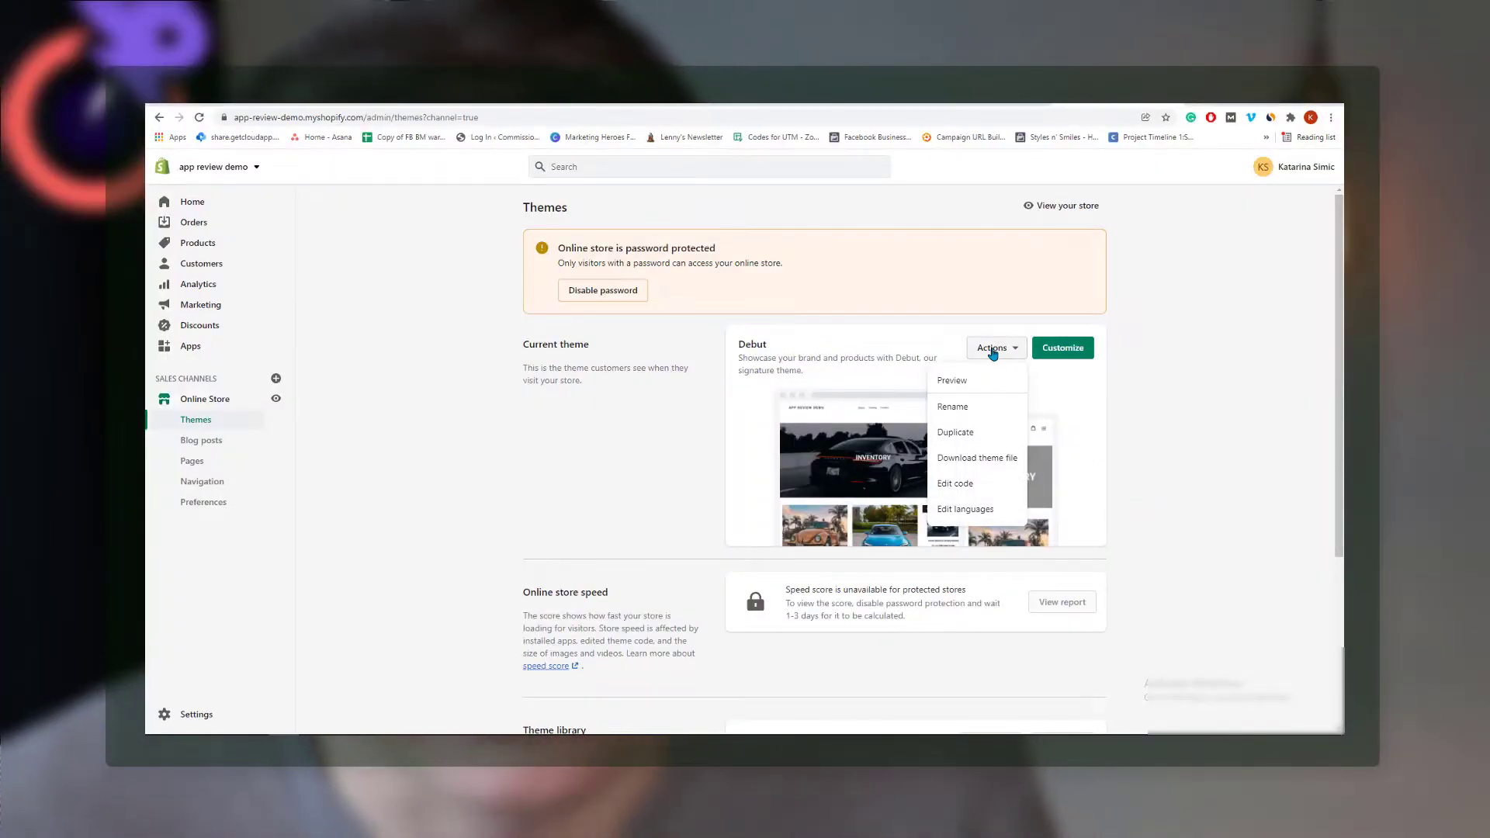
left_click(998, 432)
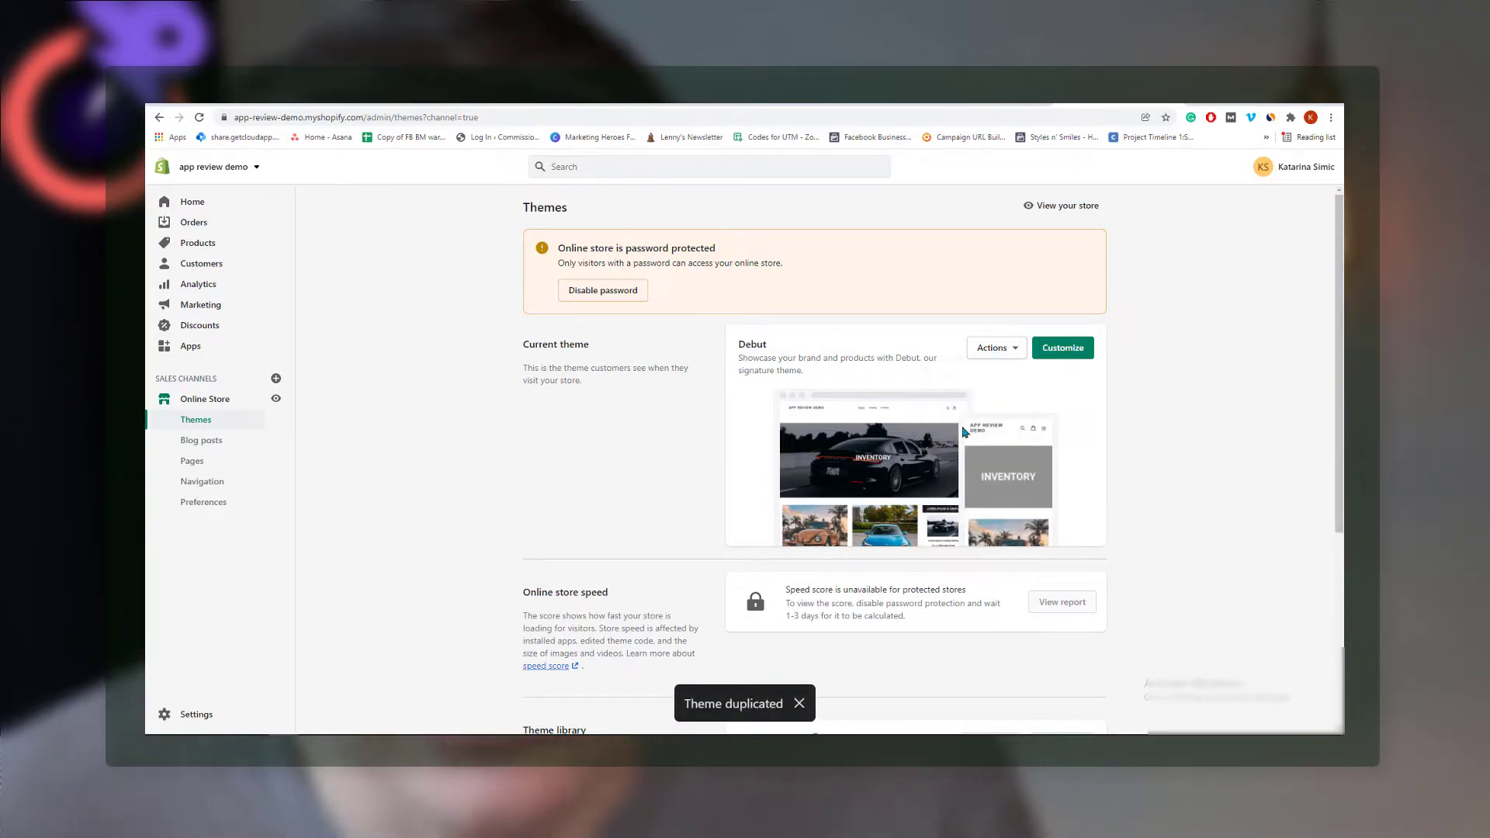
scroll(941, 662, "down", 2)
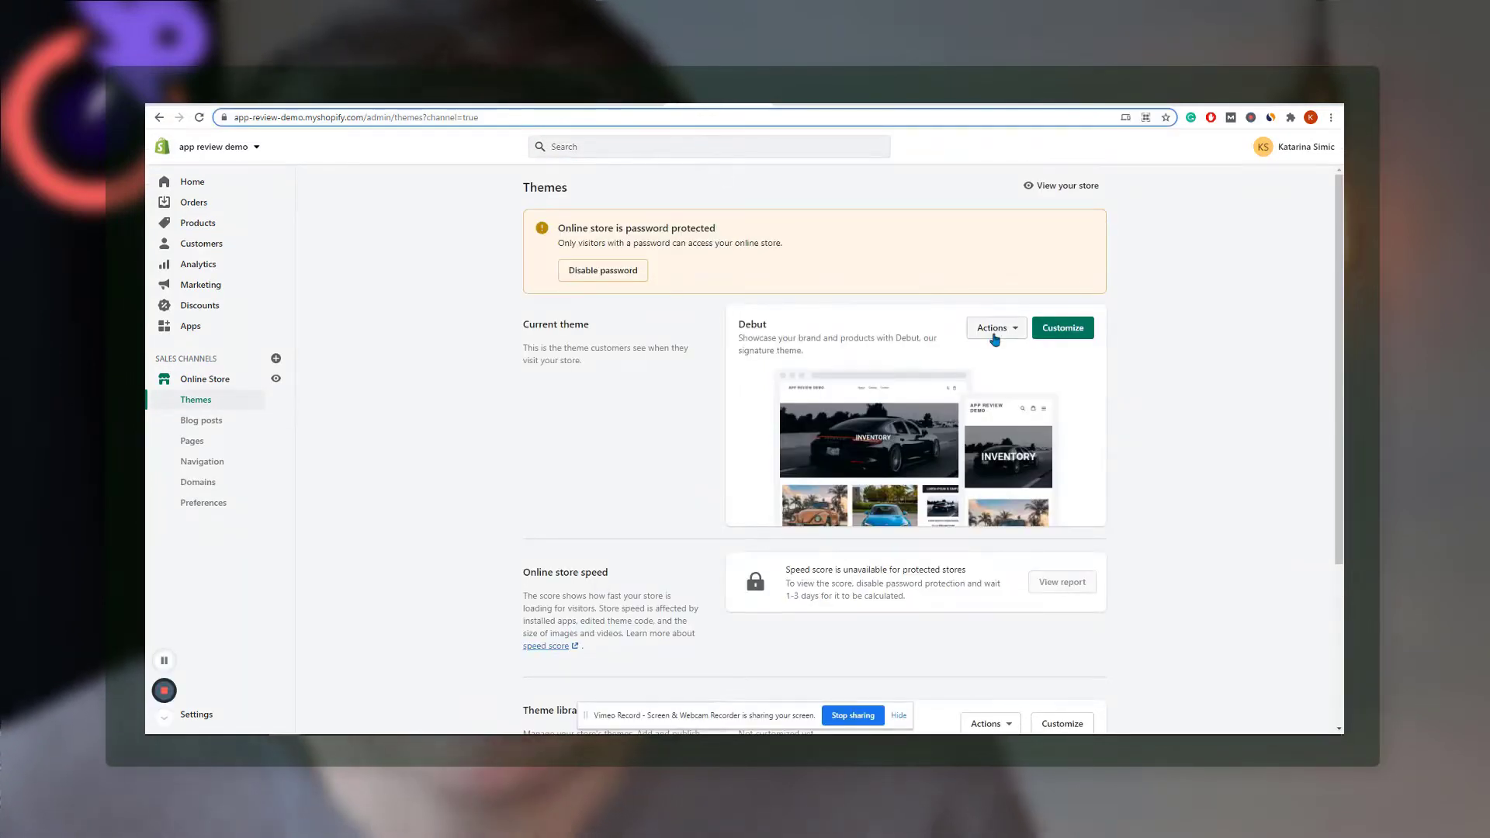
left_click(995, 339)
left_click(1001, 461)
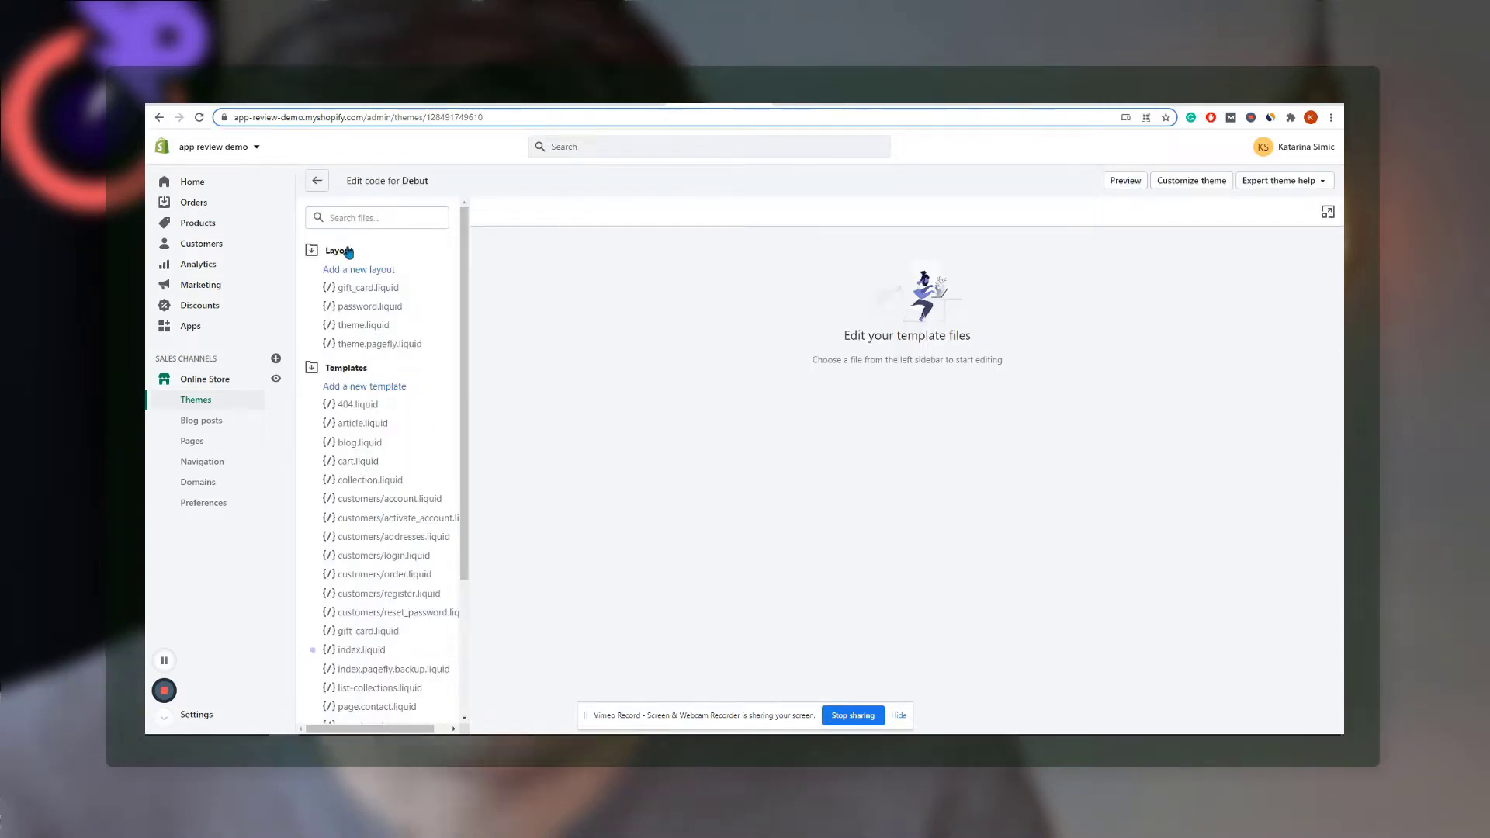
Collapse Layout and Templates, expand Sections, and open product-template.liquid.
left_click(348, 253)
left_click(346, 274)
left_click(334, 298)
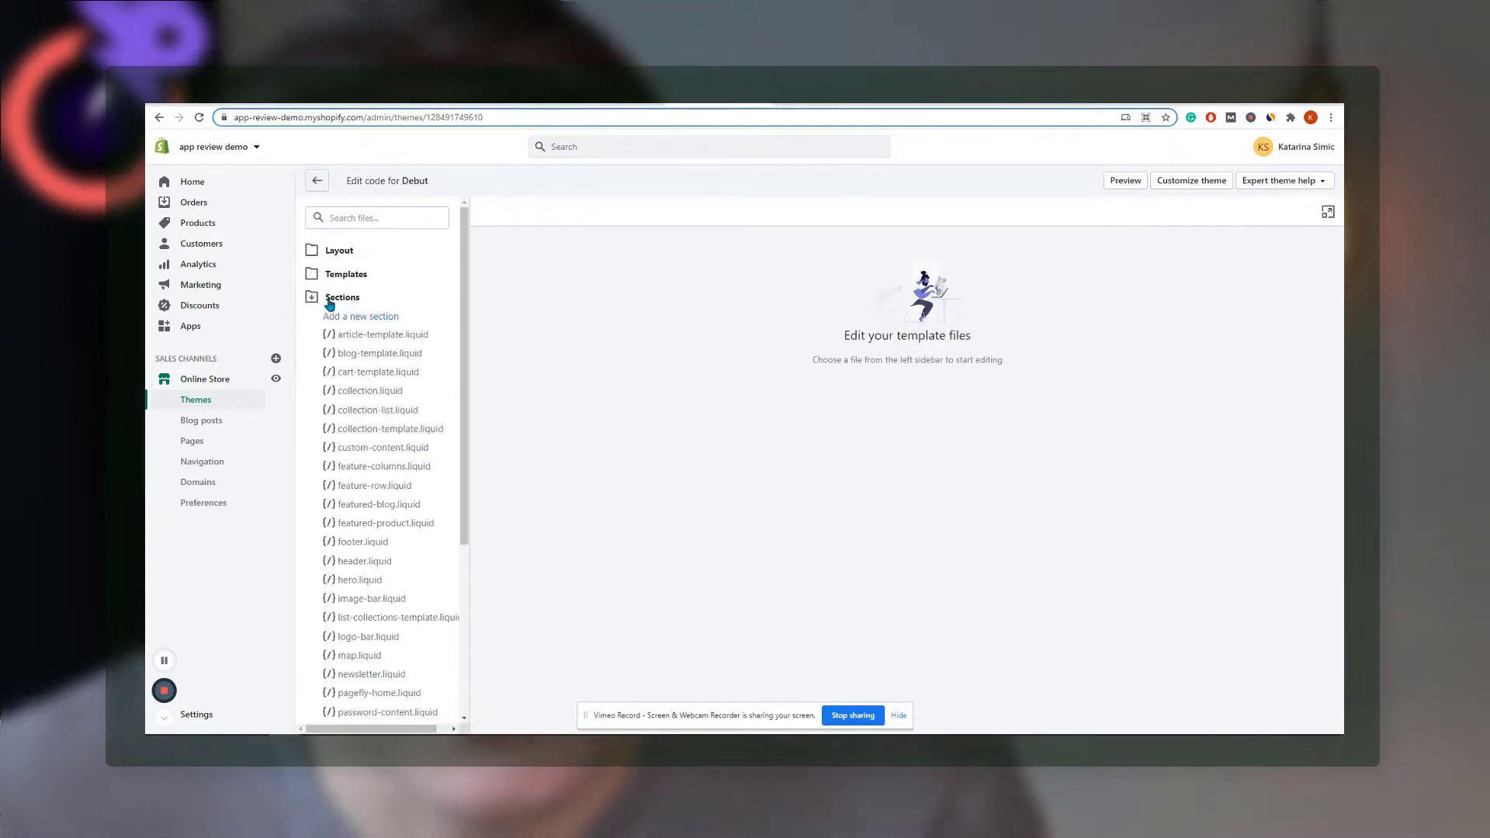
scroll(411, 446, "down", 2)
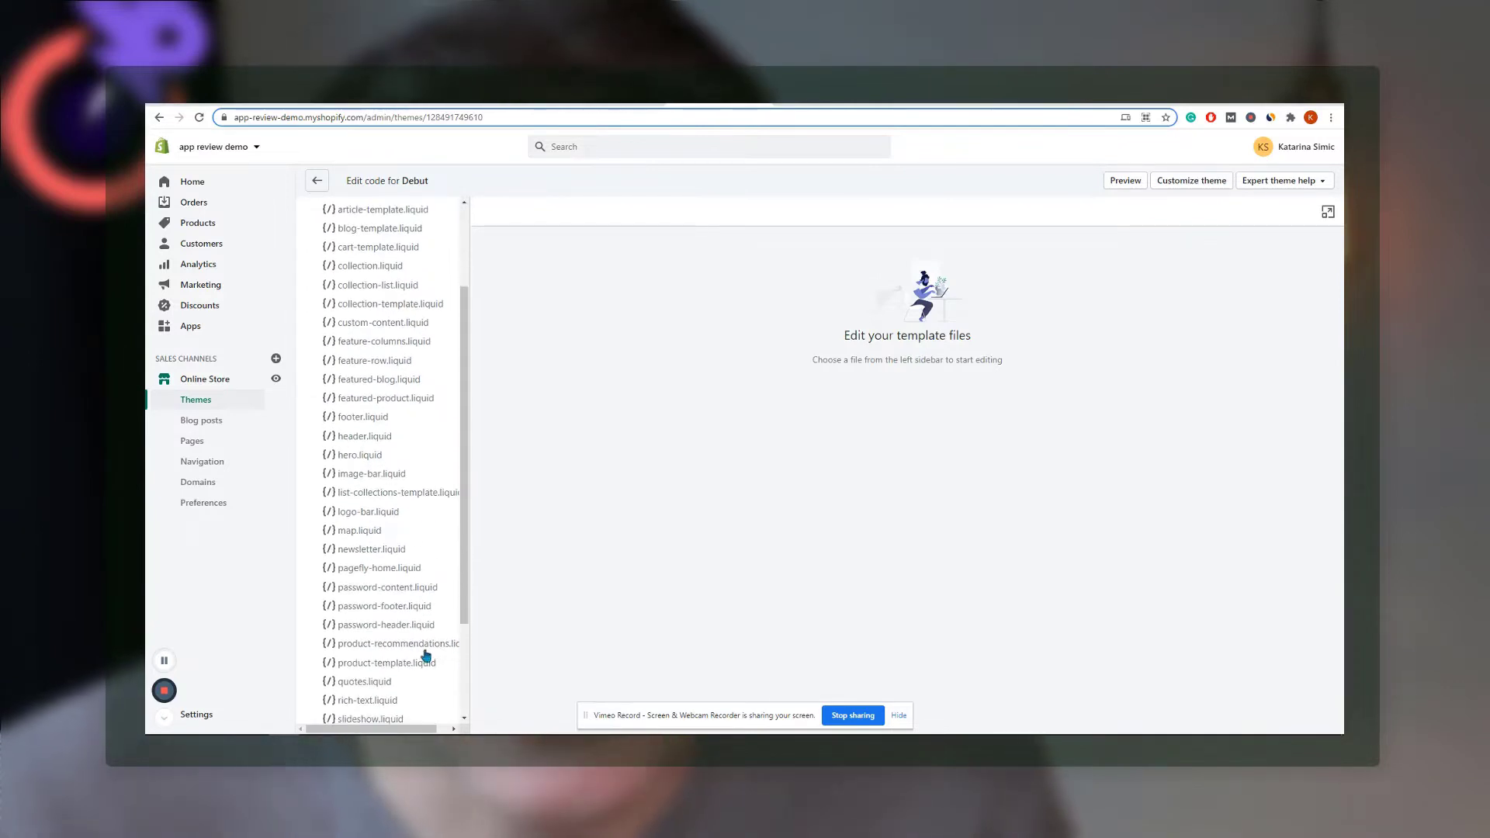
left_click(426, 666)
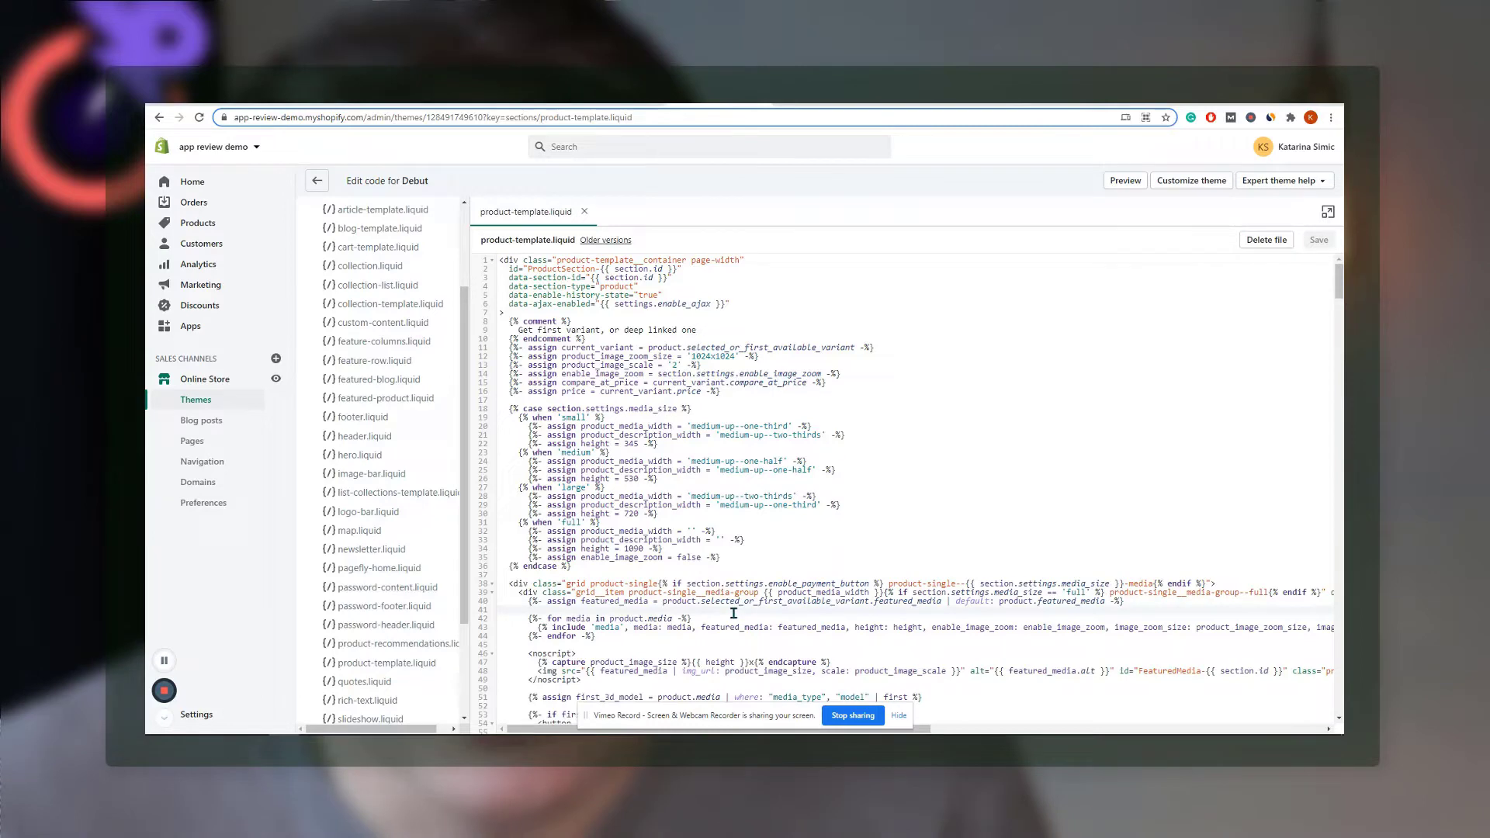
Place the cursor after the payment button {% endif %} on line 239 and insert a blank line.
scroll(734, 613, "down", 2)
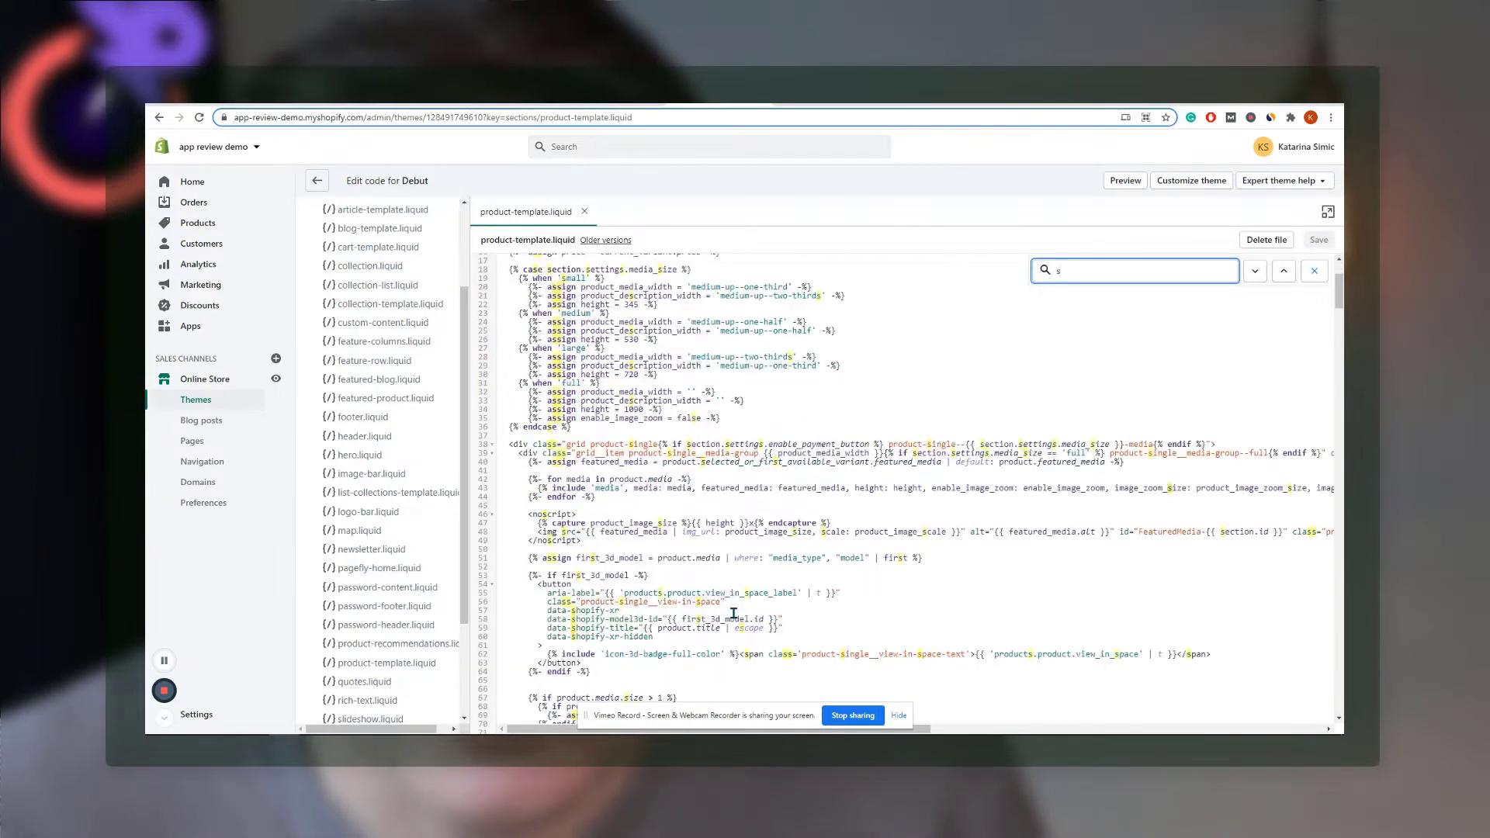
type("mit")
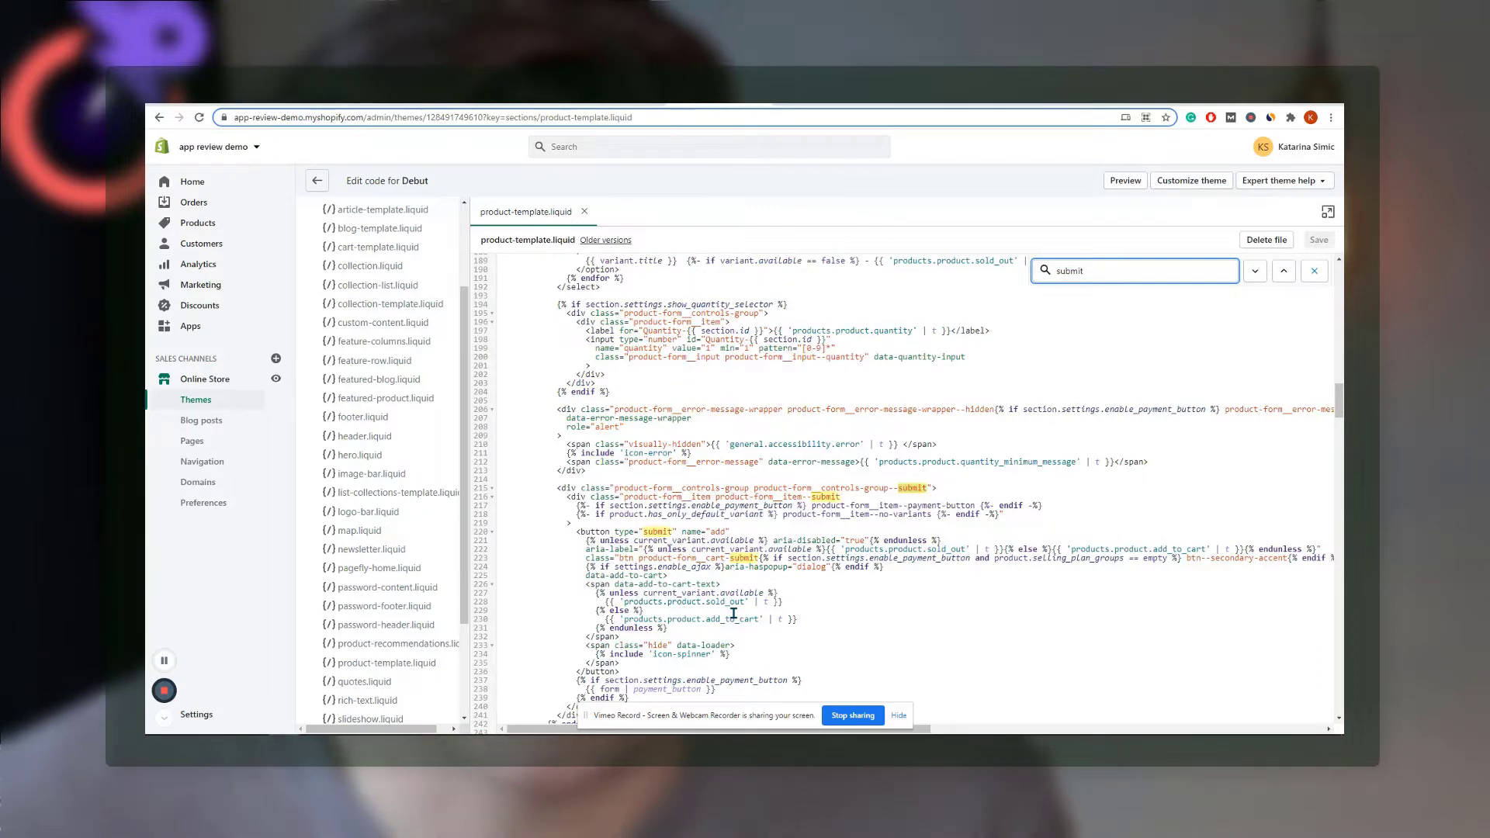
left_click(588, 531)
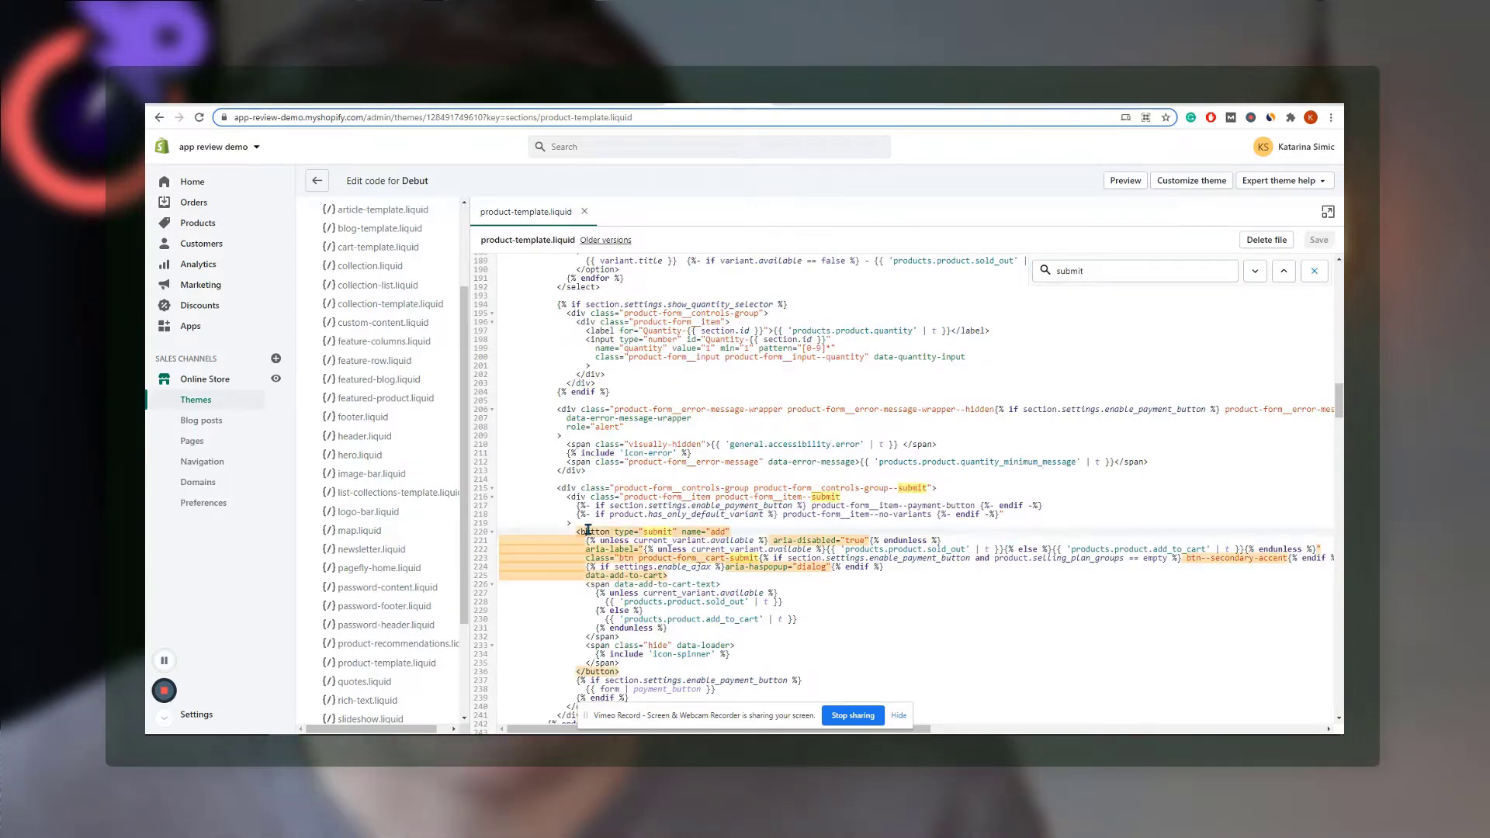
scroll(638, 572, "down", 3)
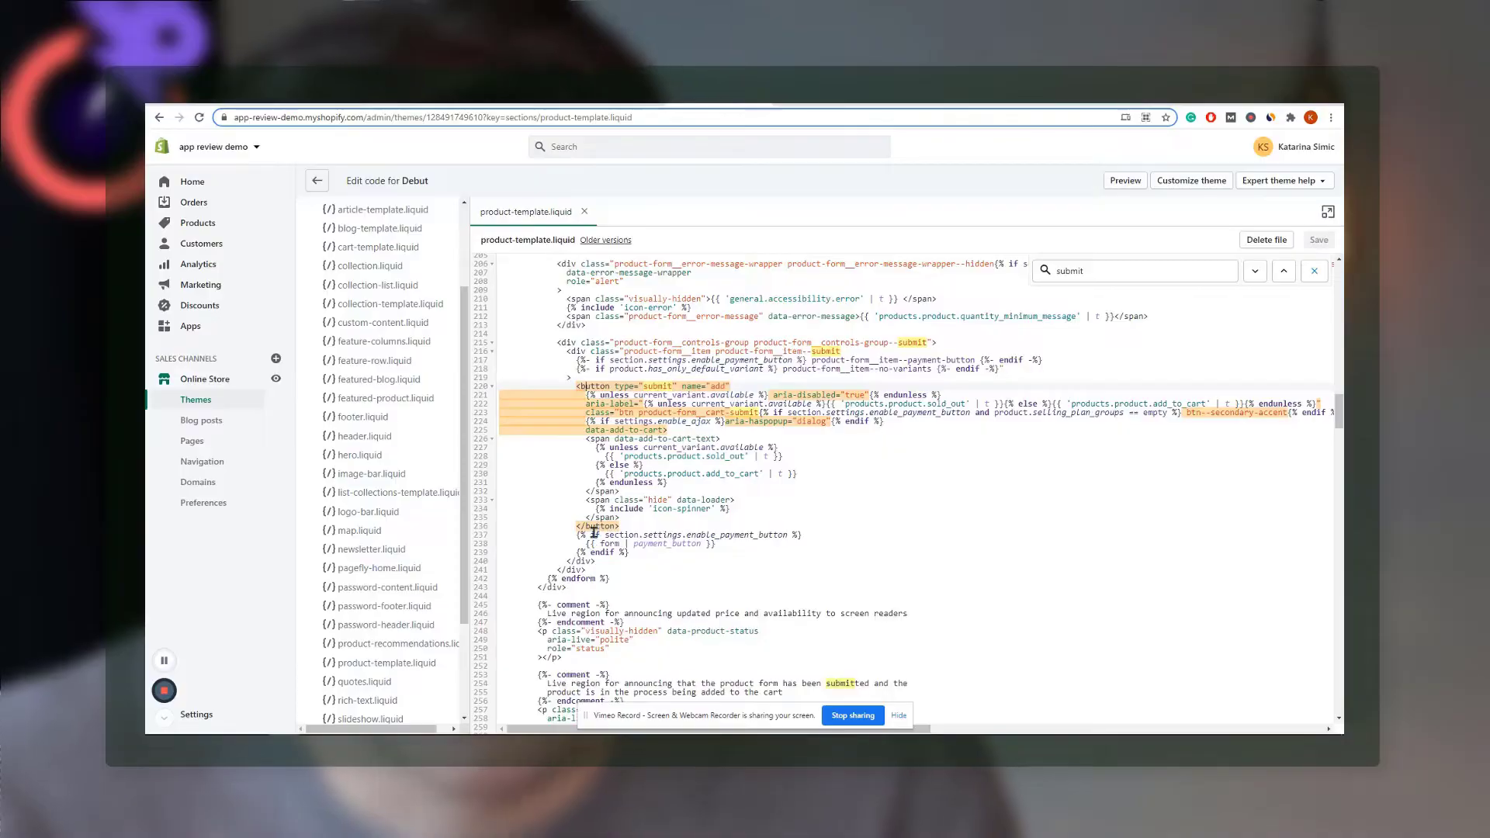
left_click(589, 561)
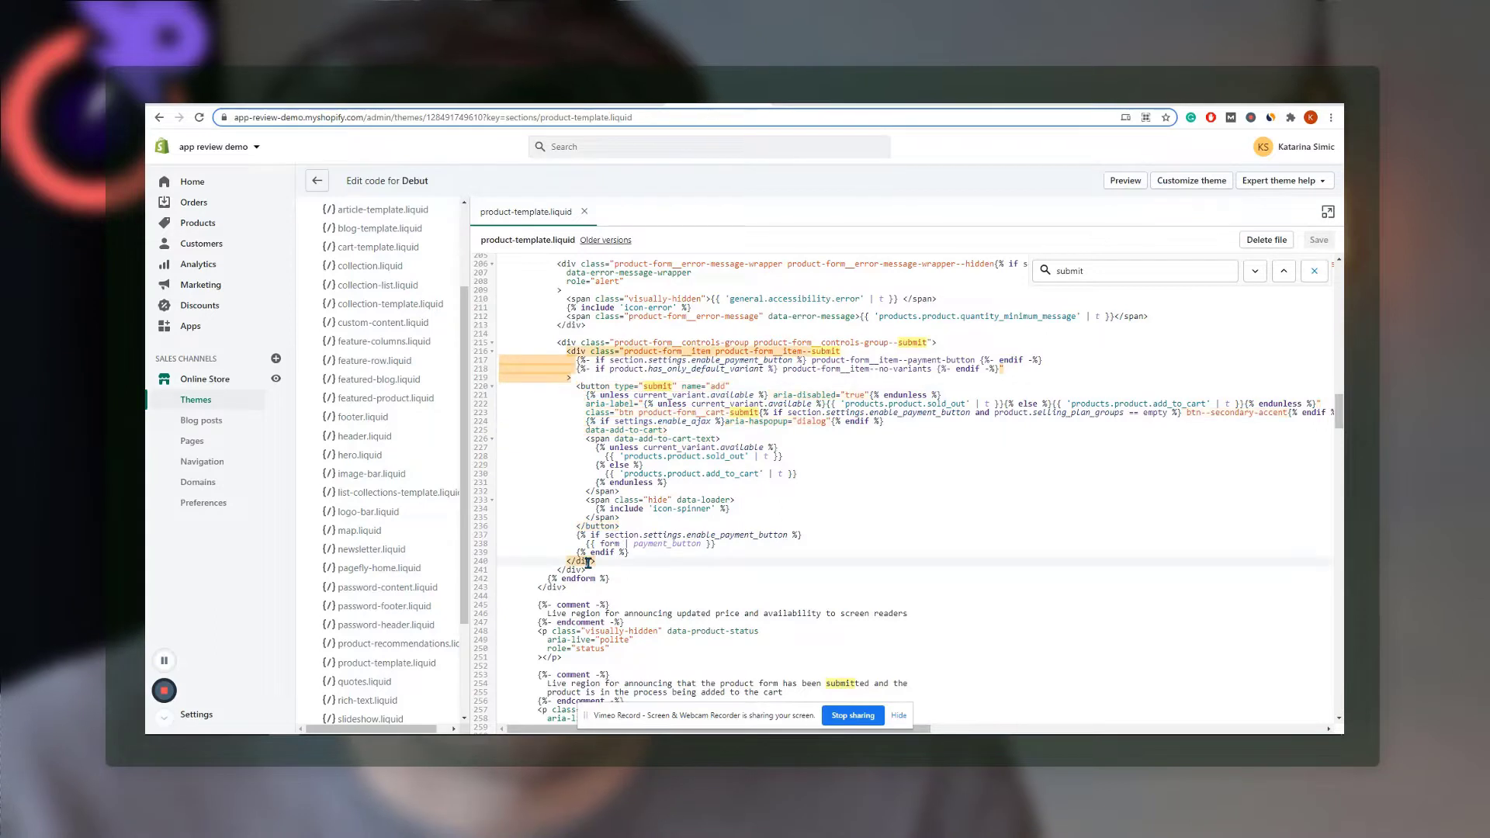
left_click(650, 553)
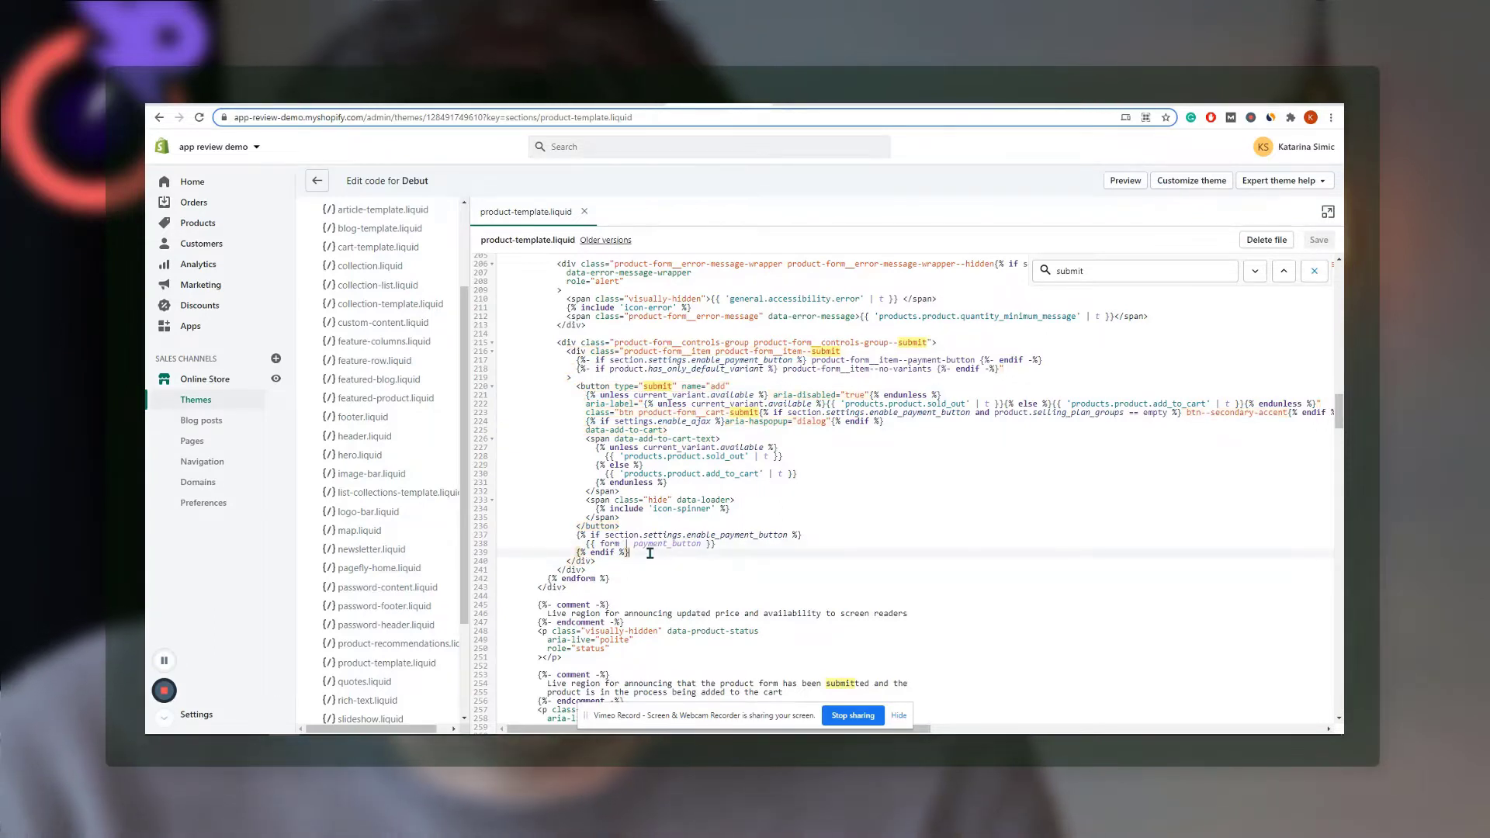
key("Return")
key("Return")
key("Return")
key("Return")
key("Return")
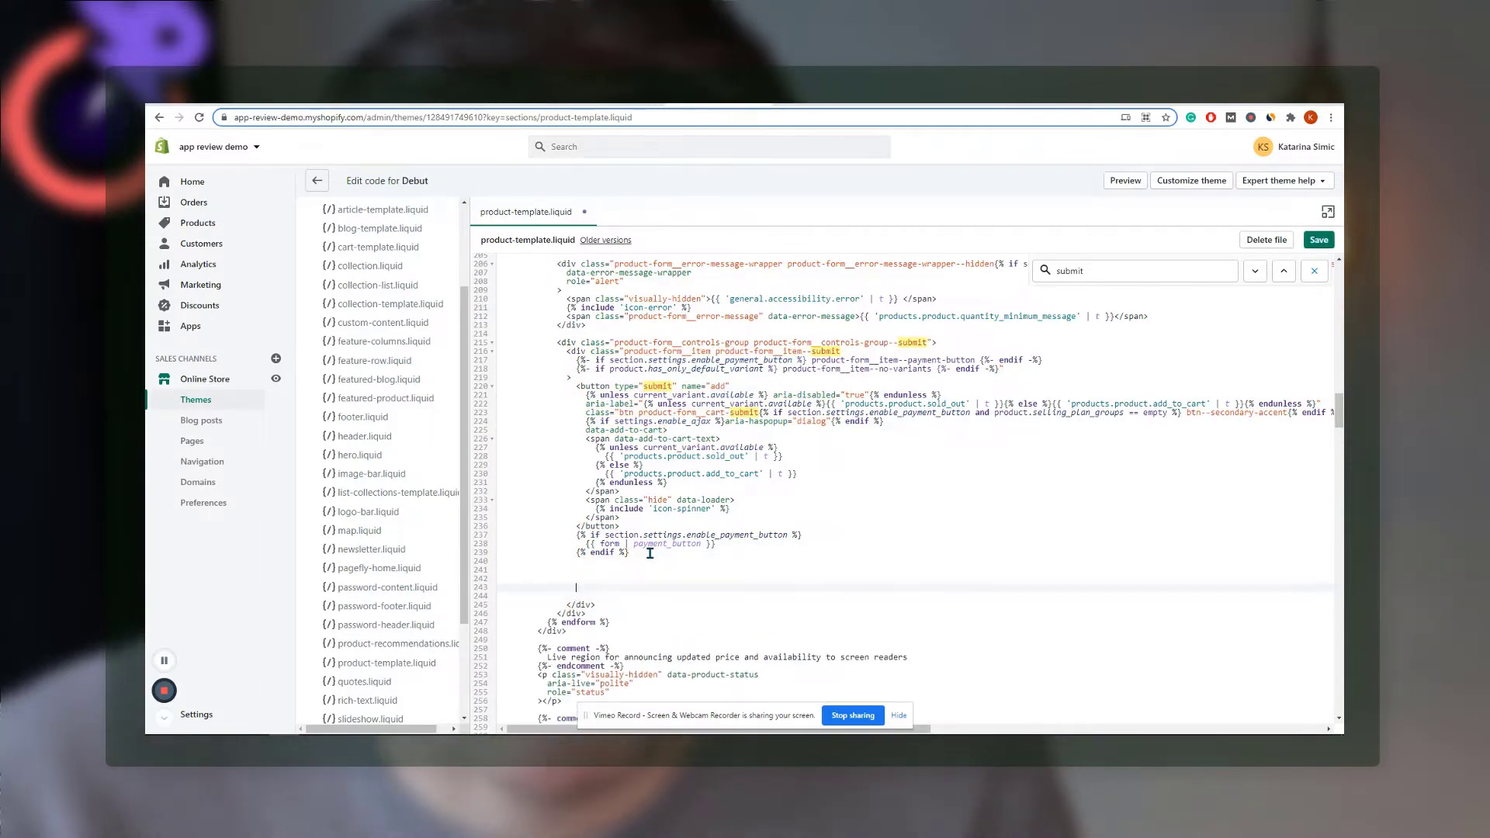
key("Up")
key("Up")
key("Up")
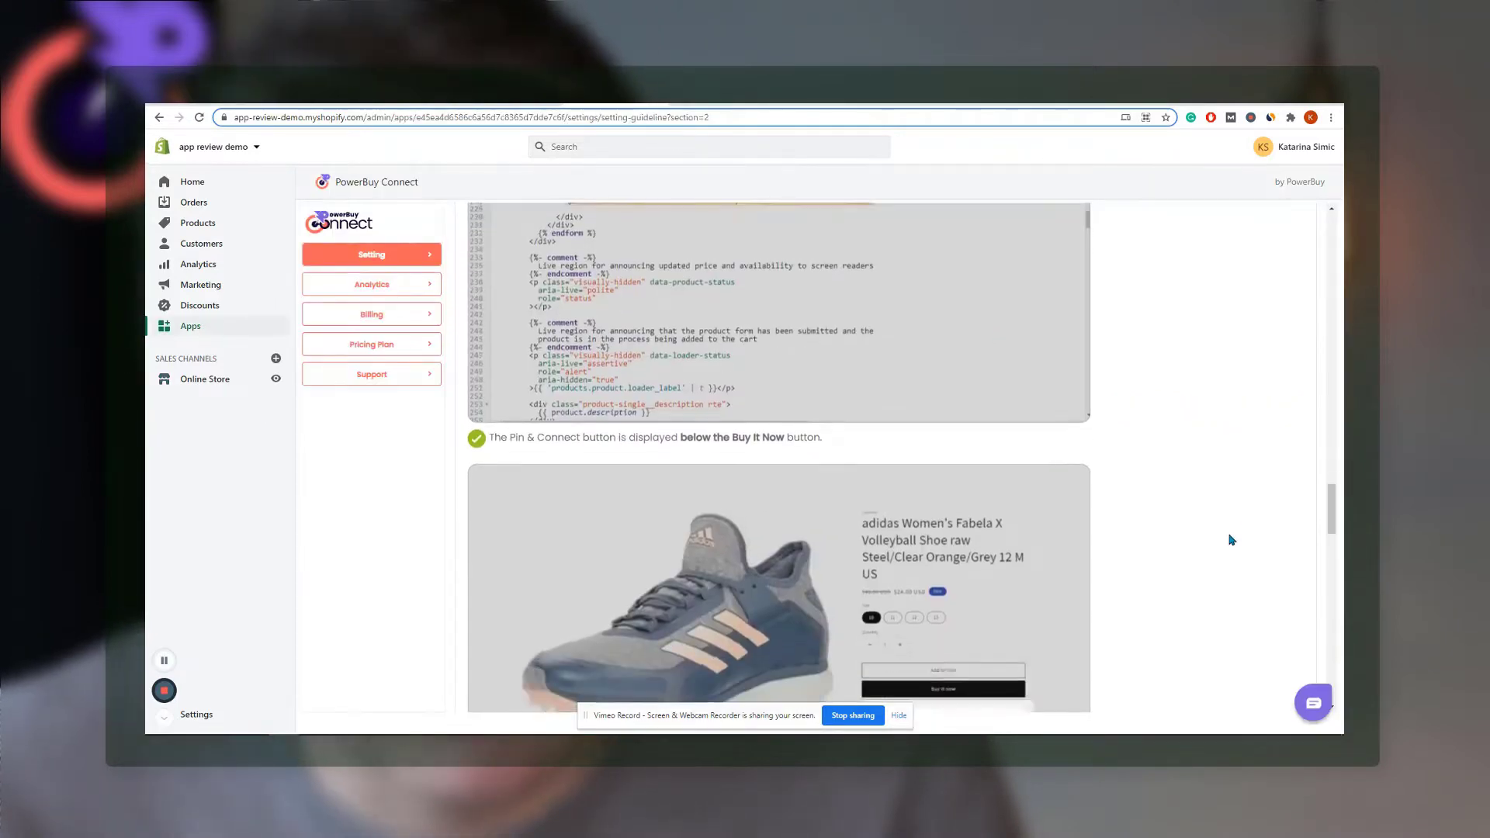
In the storefront Catalog, pin the Bedside Table with the Pin & Connect button.
scroll(1231, 542, "down", 4)
scroll(1241, 600, "down", 3)
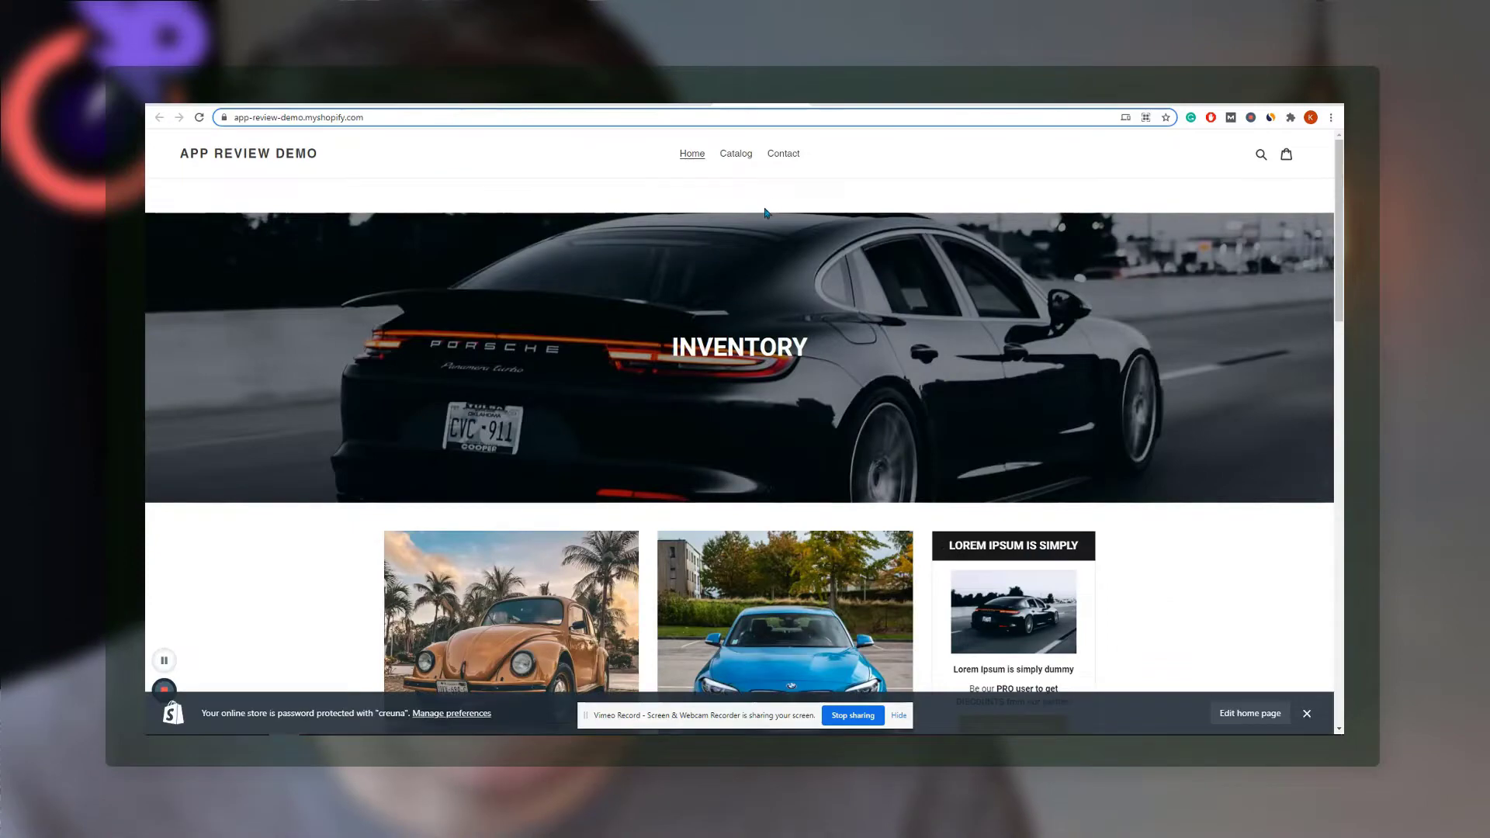
scroll(1312, 376, "down", 10)
scroll(1310, 508, "up", 10)
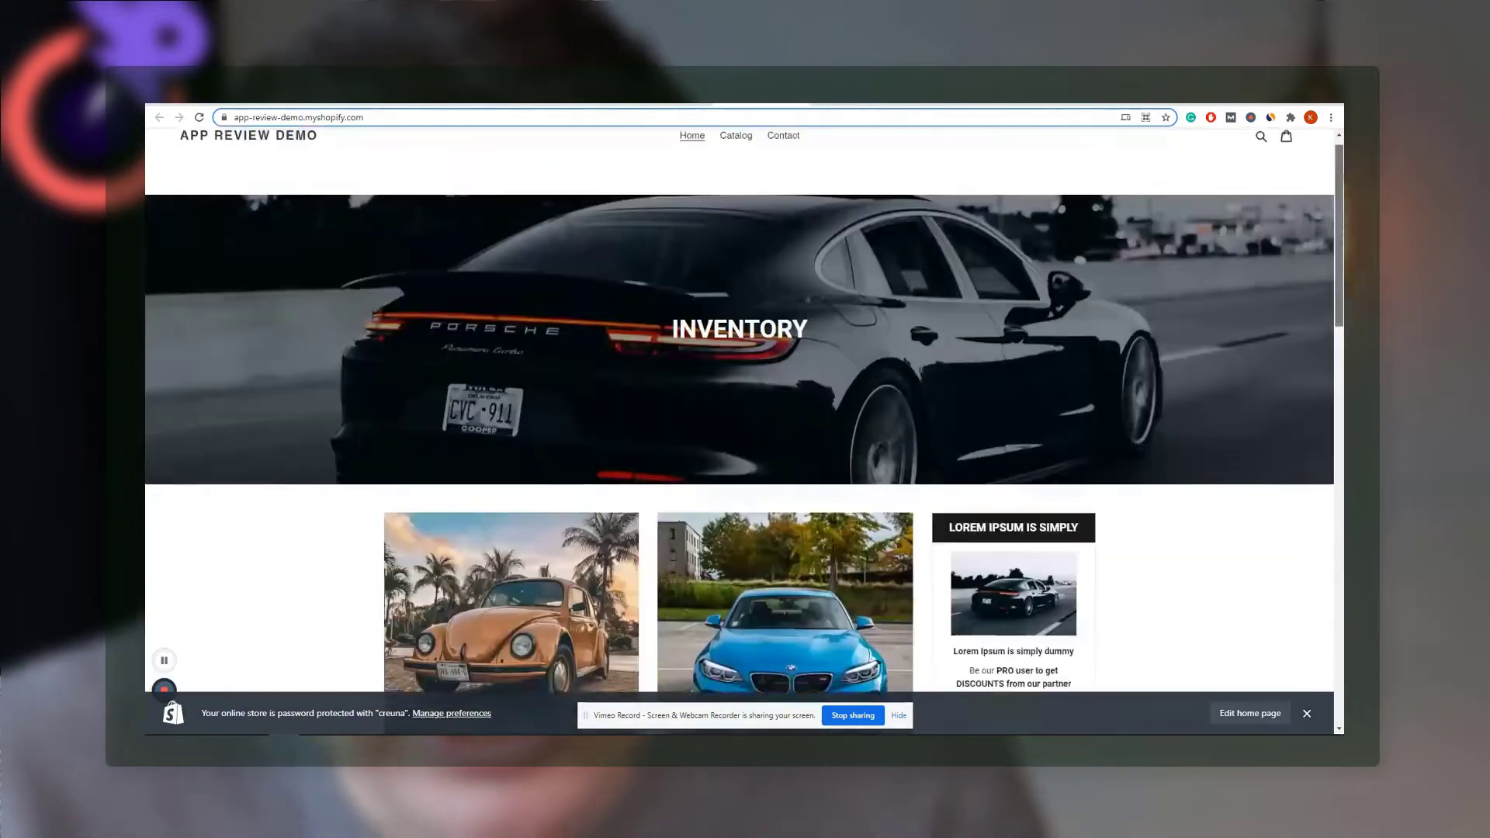
left_click(732, 153)
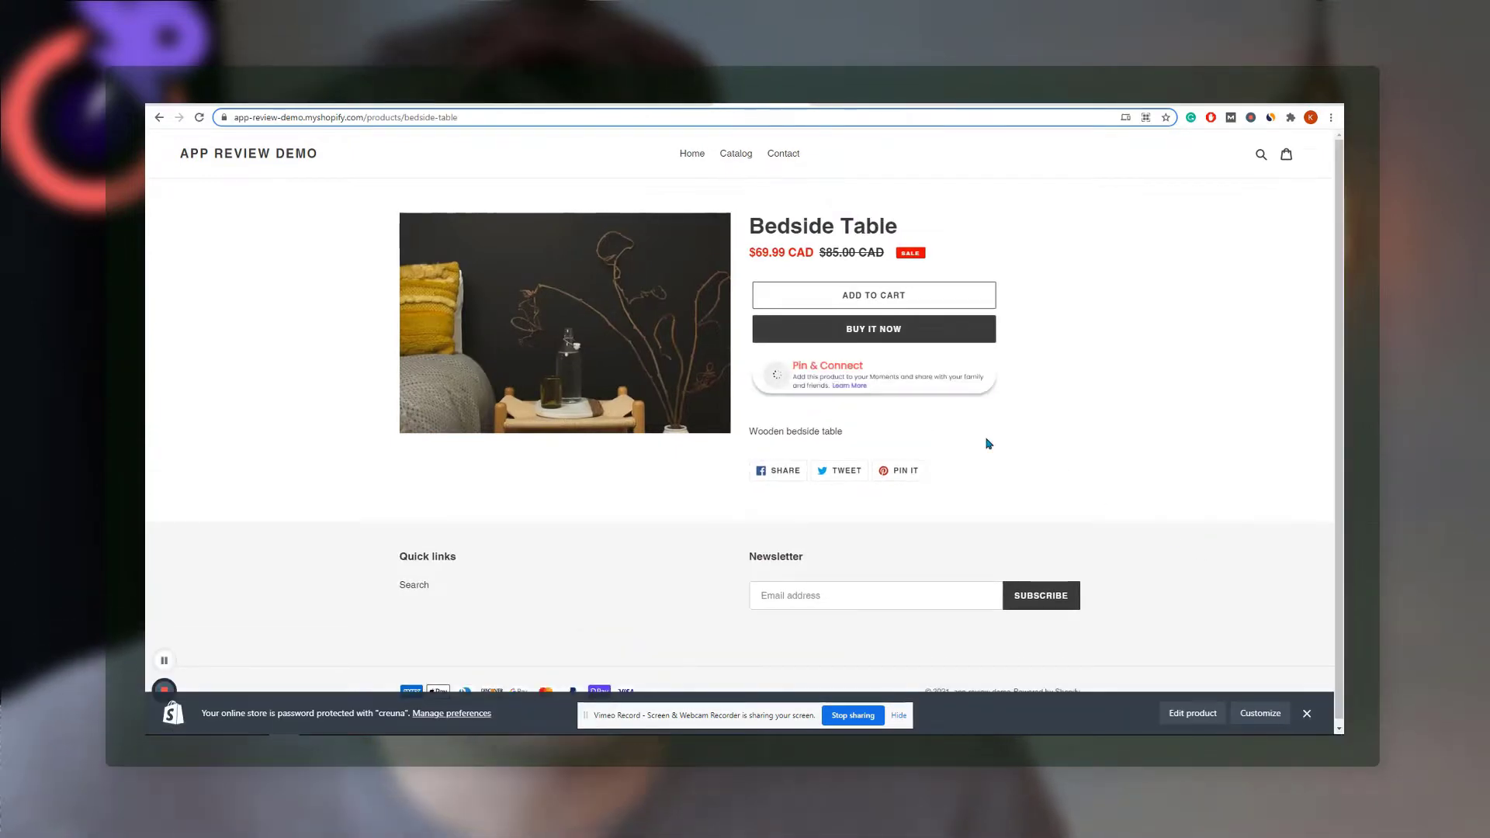
left_click(940, 389)
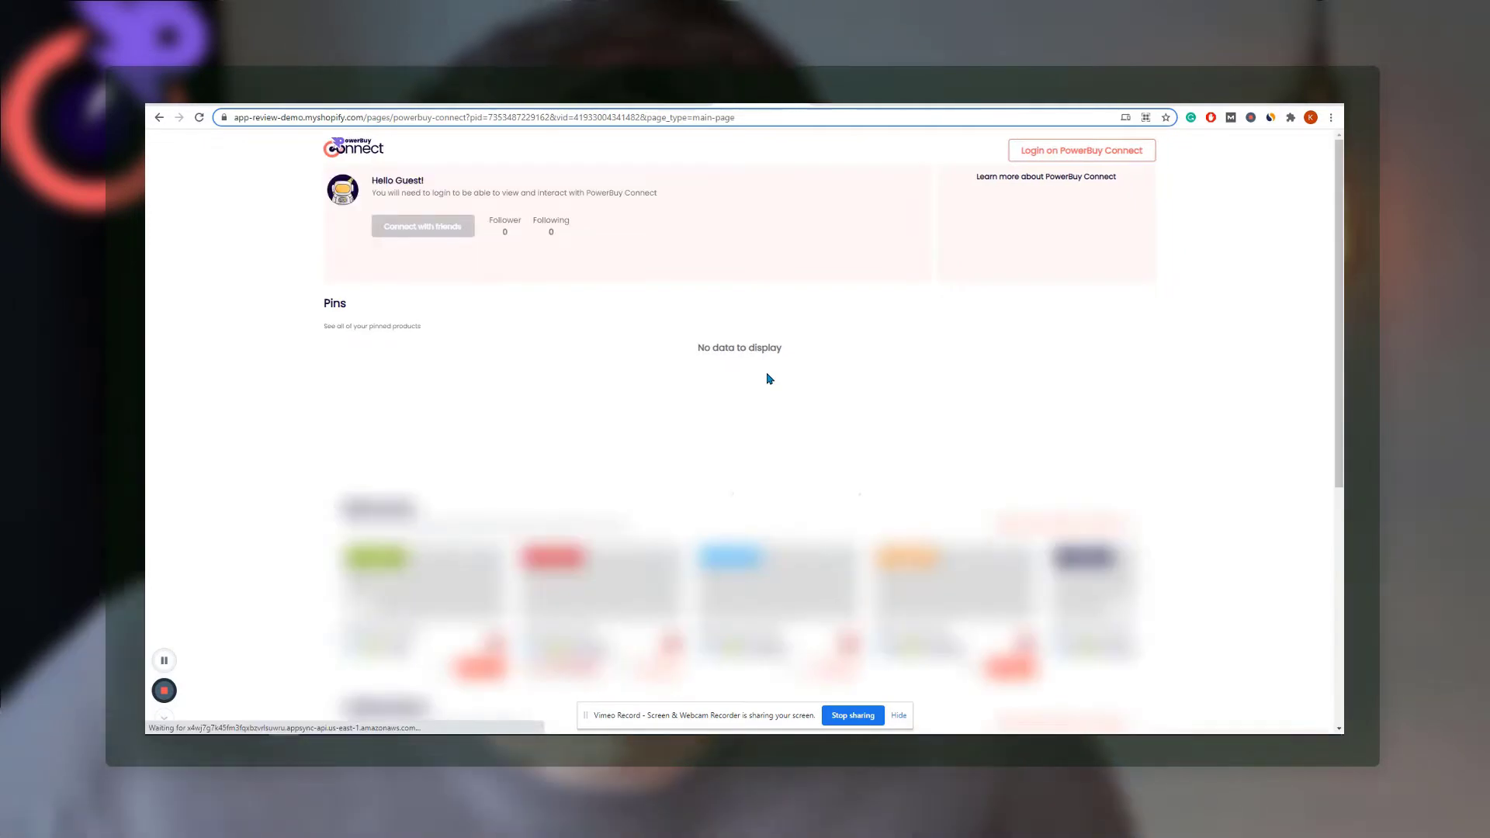
Scroll the PowerBuy Connect page and play its introduction video.
scroll(774, 419, "down", 7)
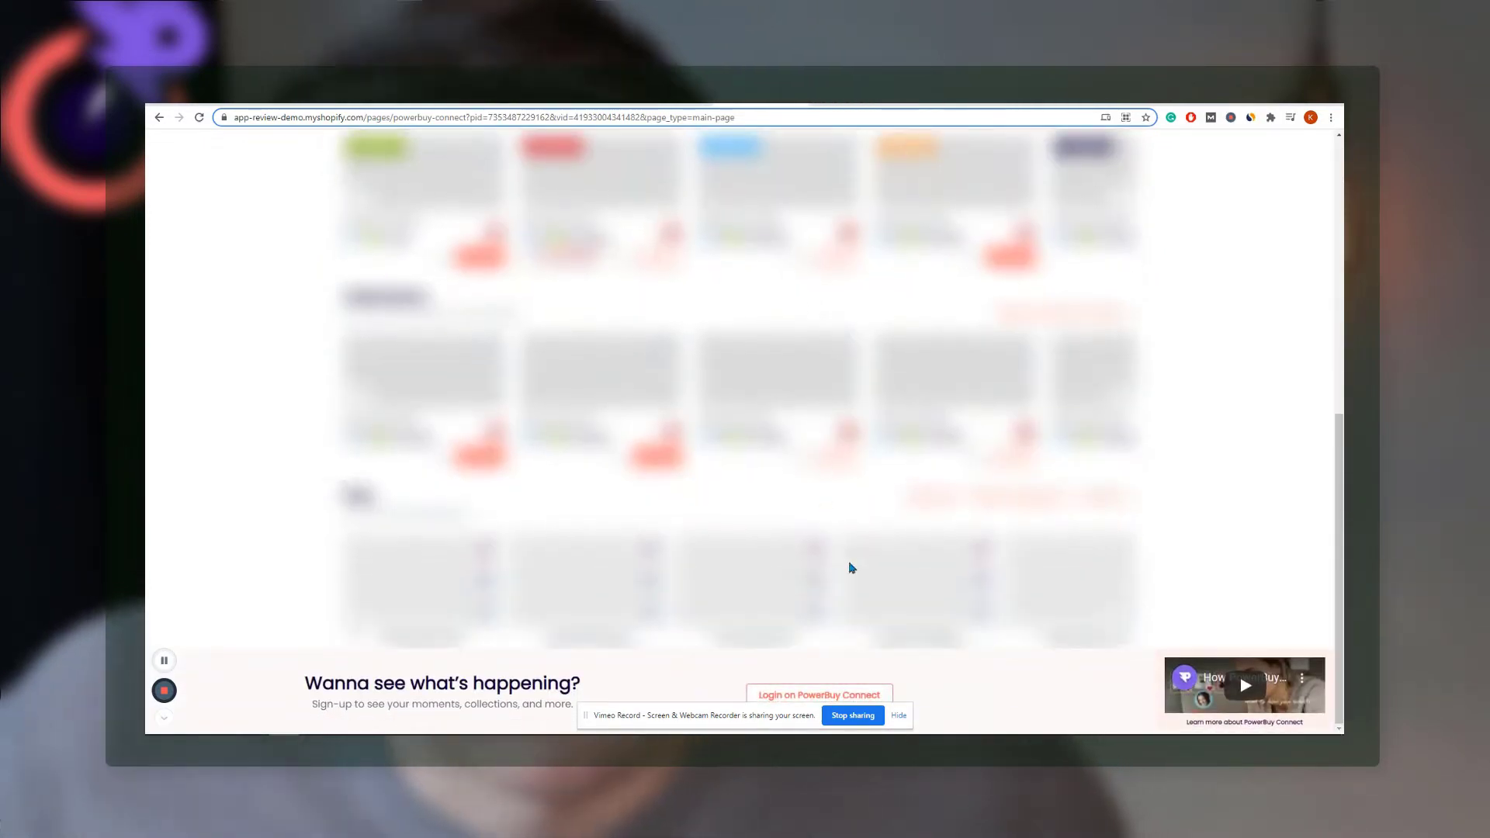
scroll(877, 621, "up", 10)
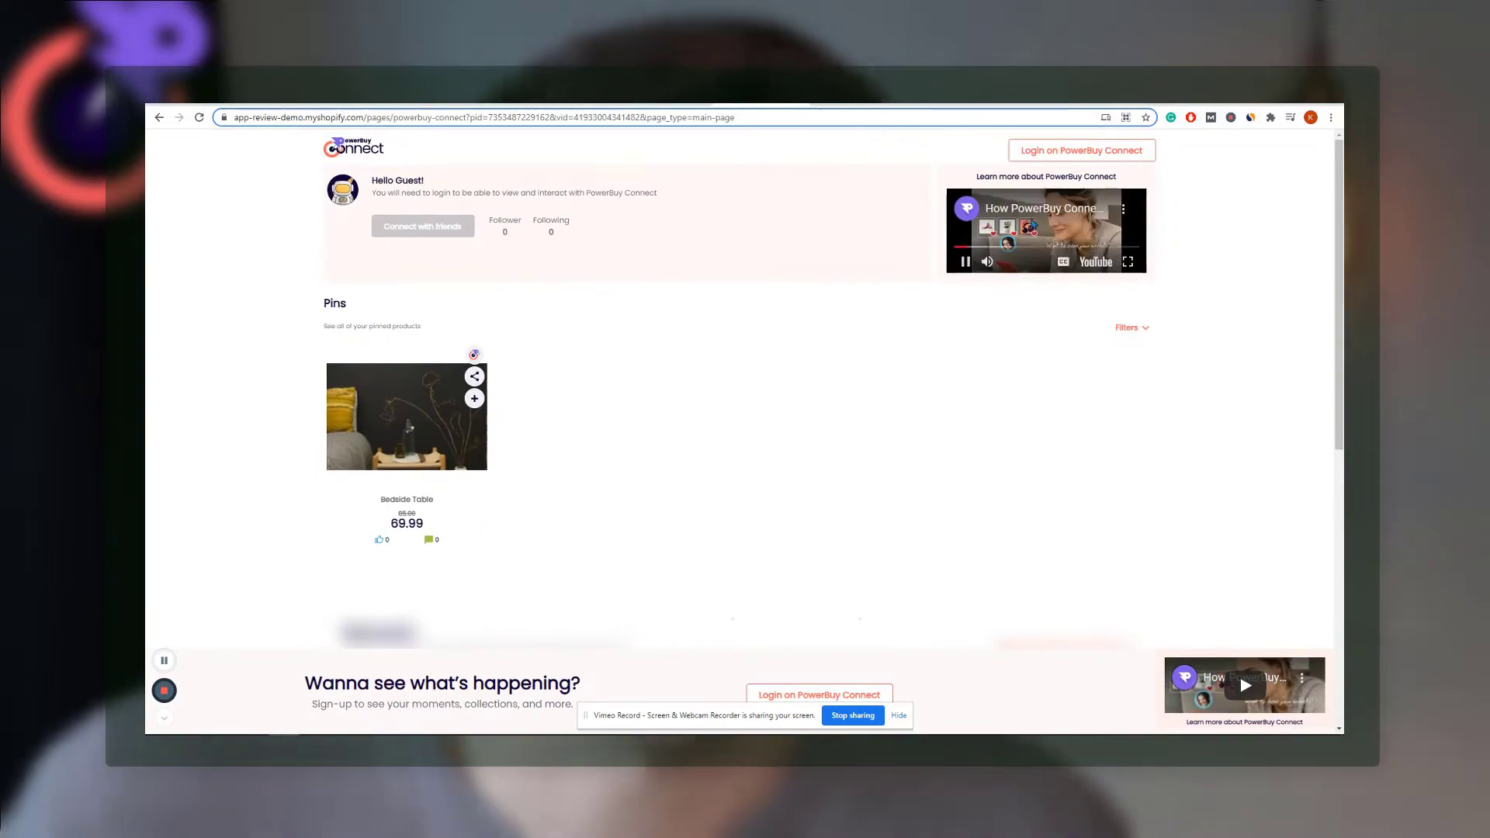
left_click(961, 268)
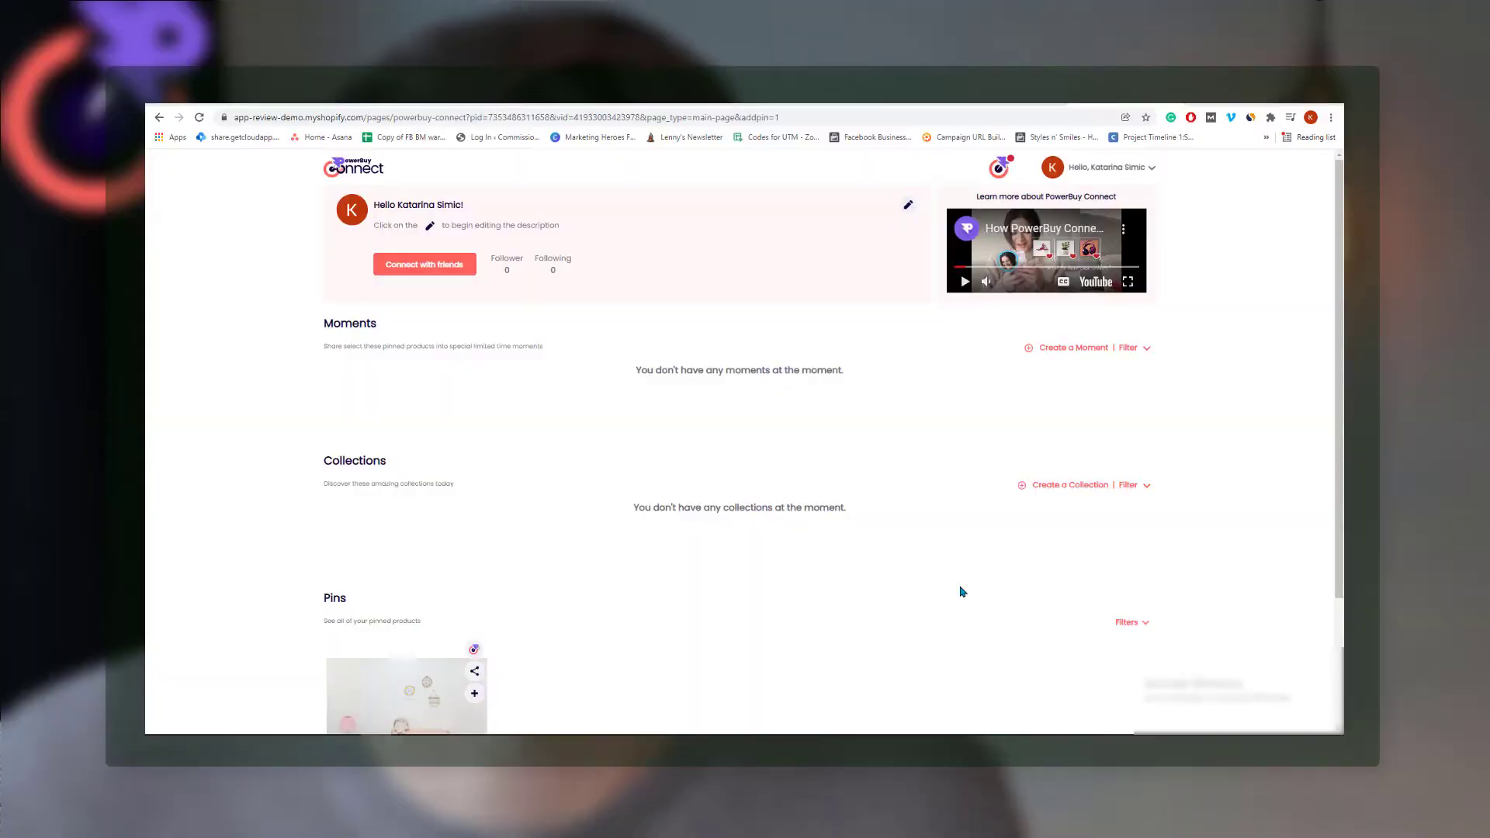
scroll(961, 593, "down", 3)
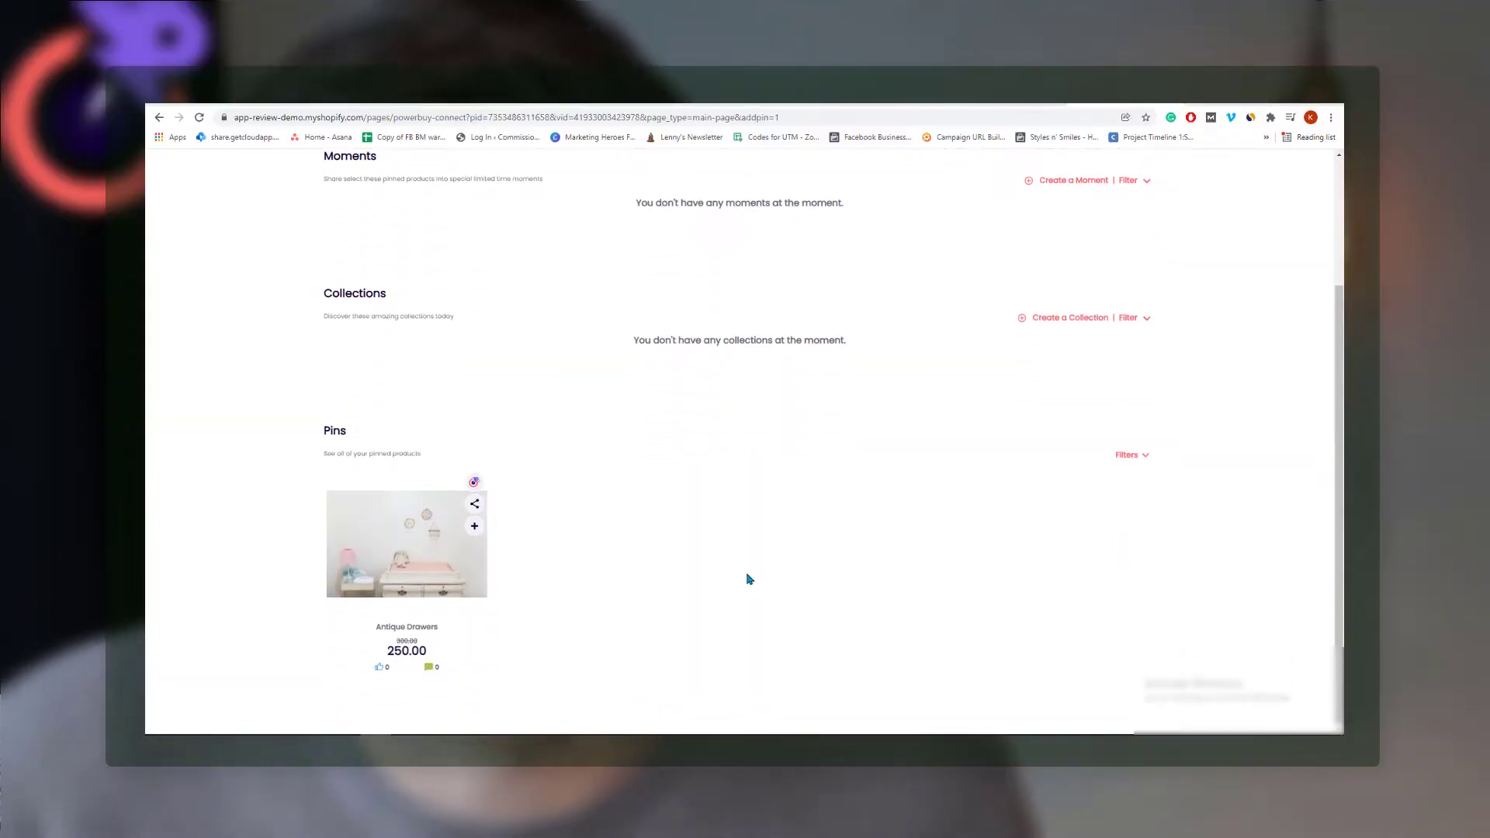
scroll(750, 579, "up", 3)
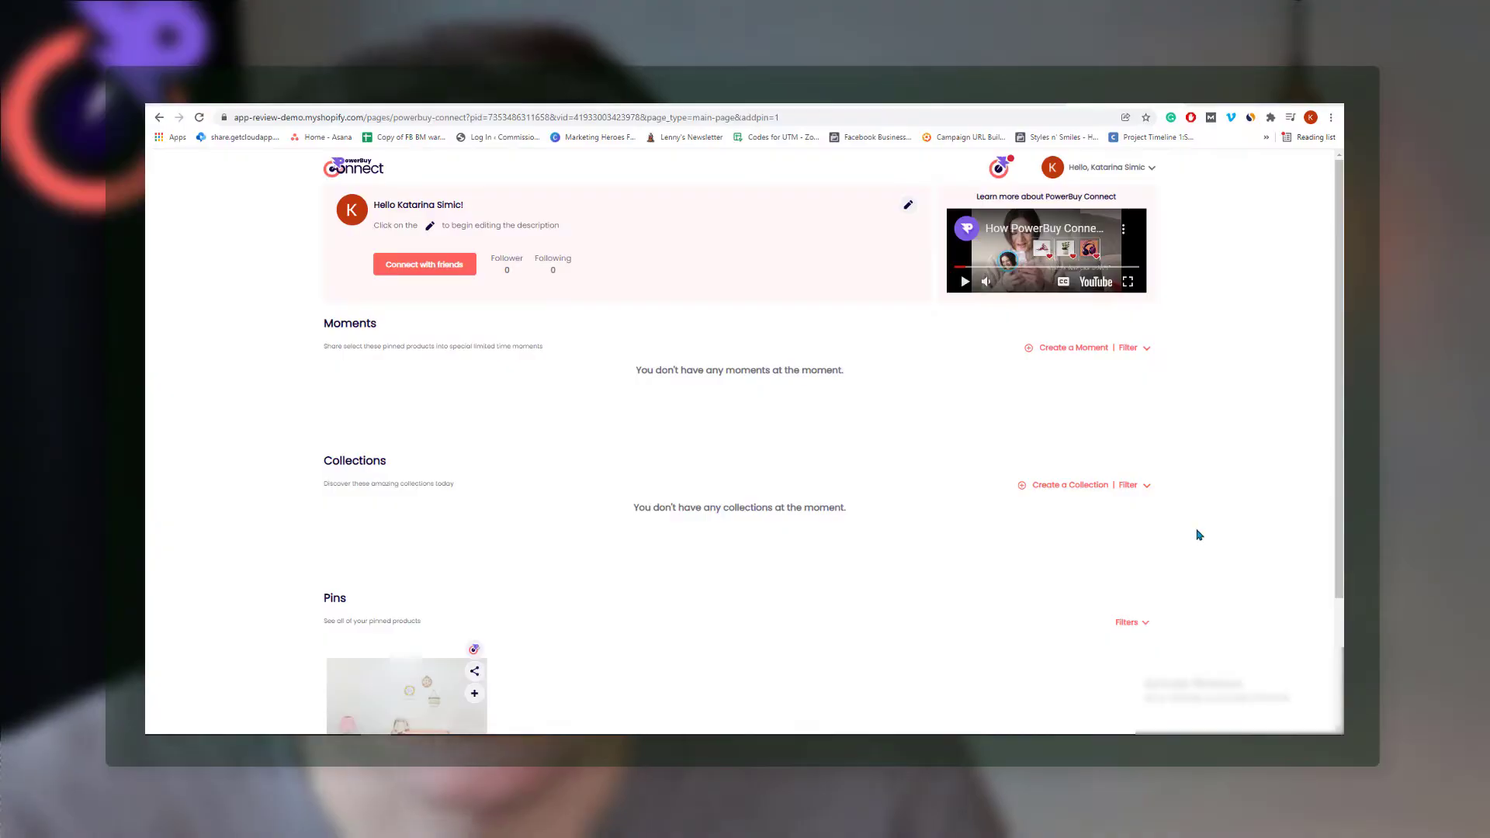
left_click(1085, 352)
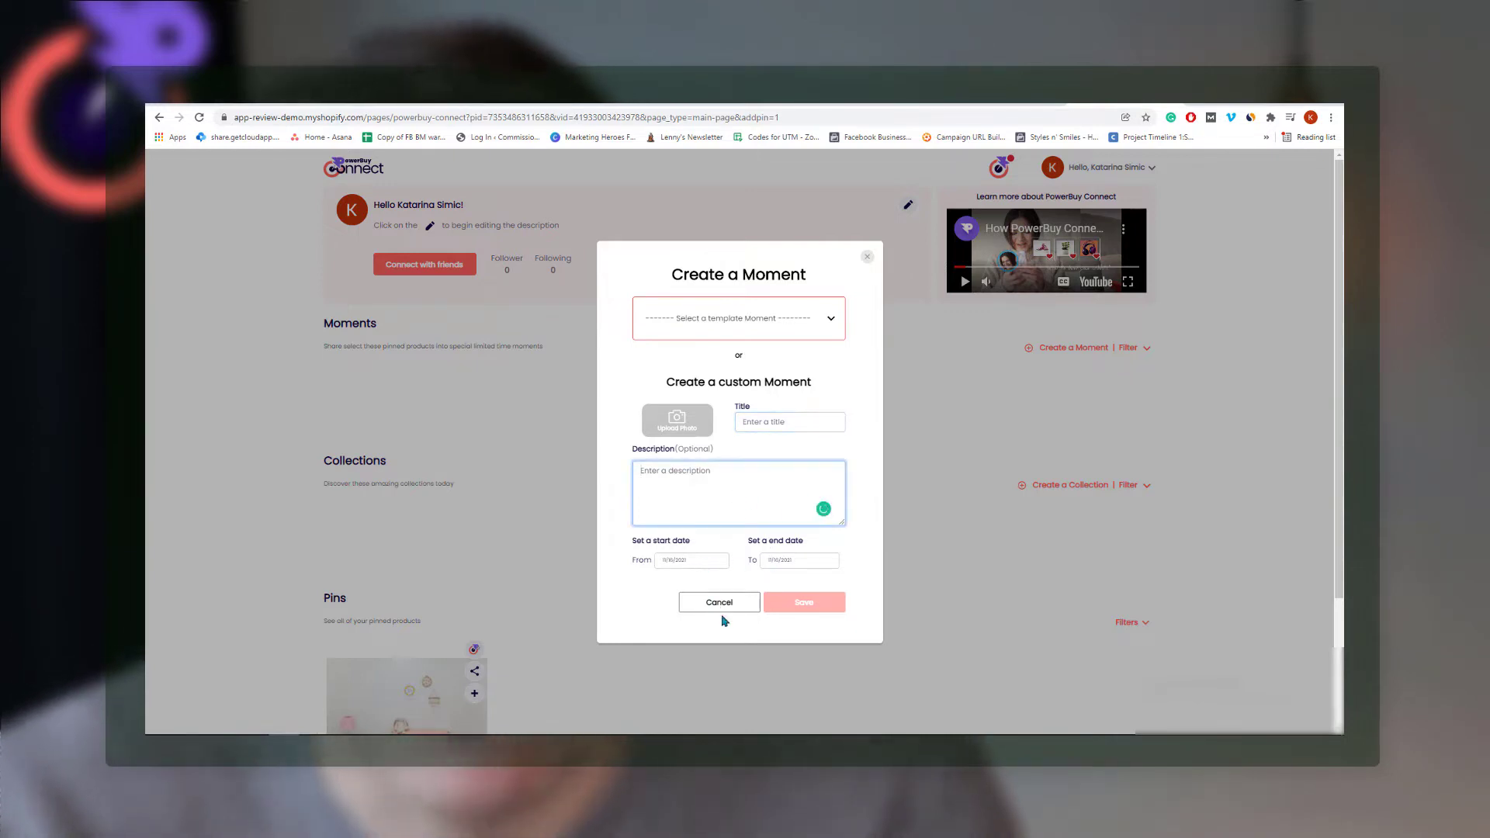
left_click(818, 329)
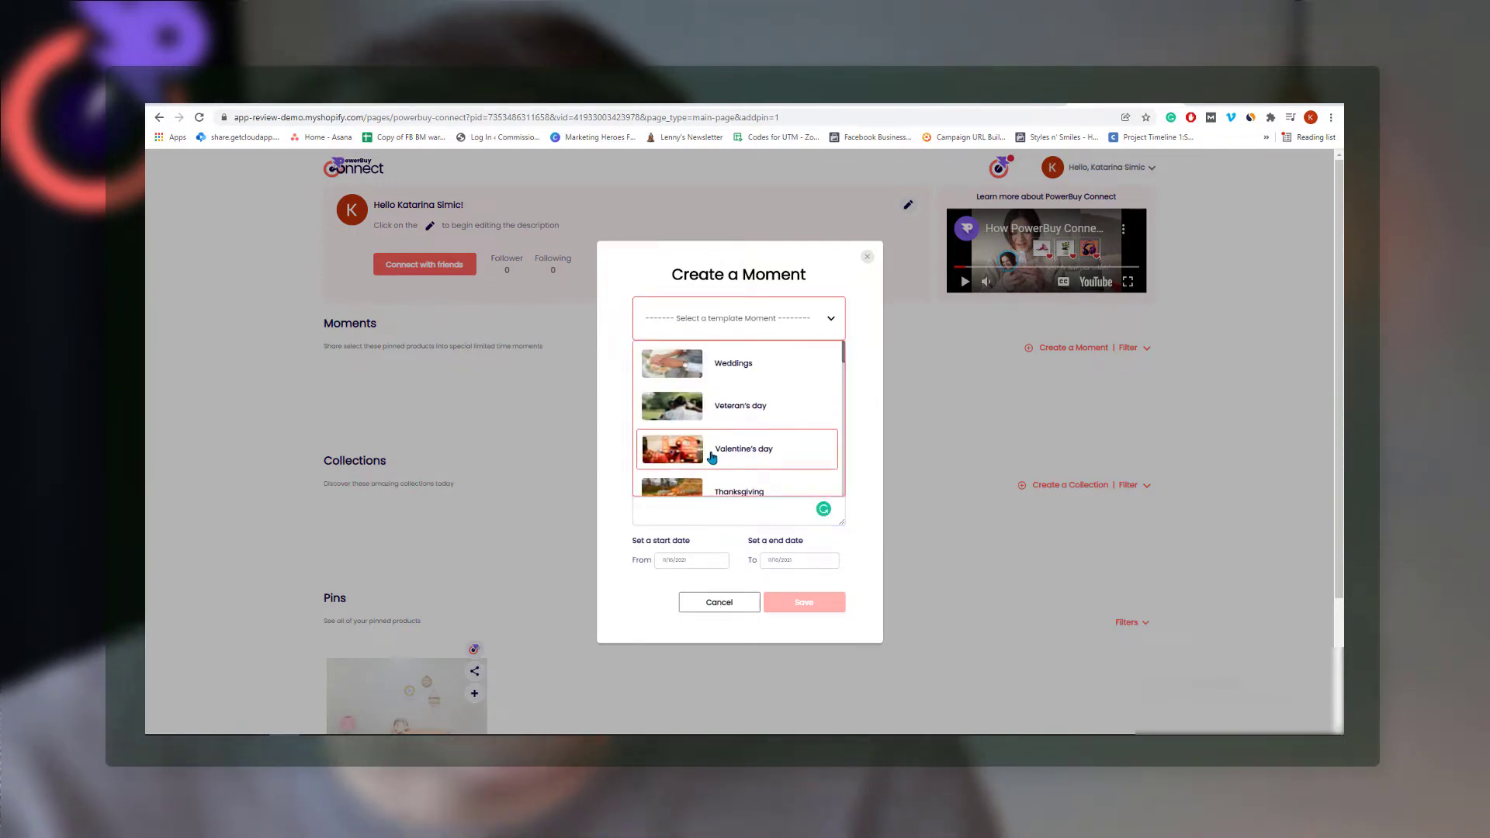
scroll(737, 450, "down", 3)
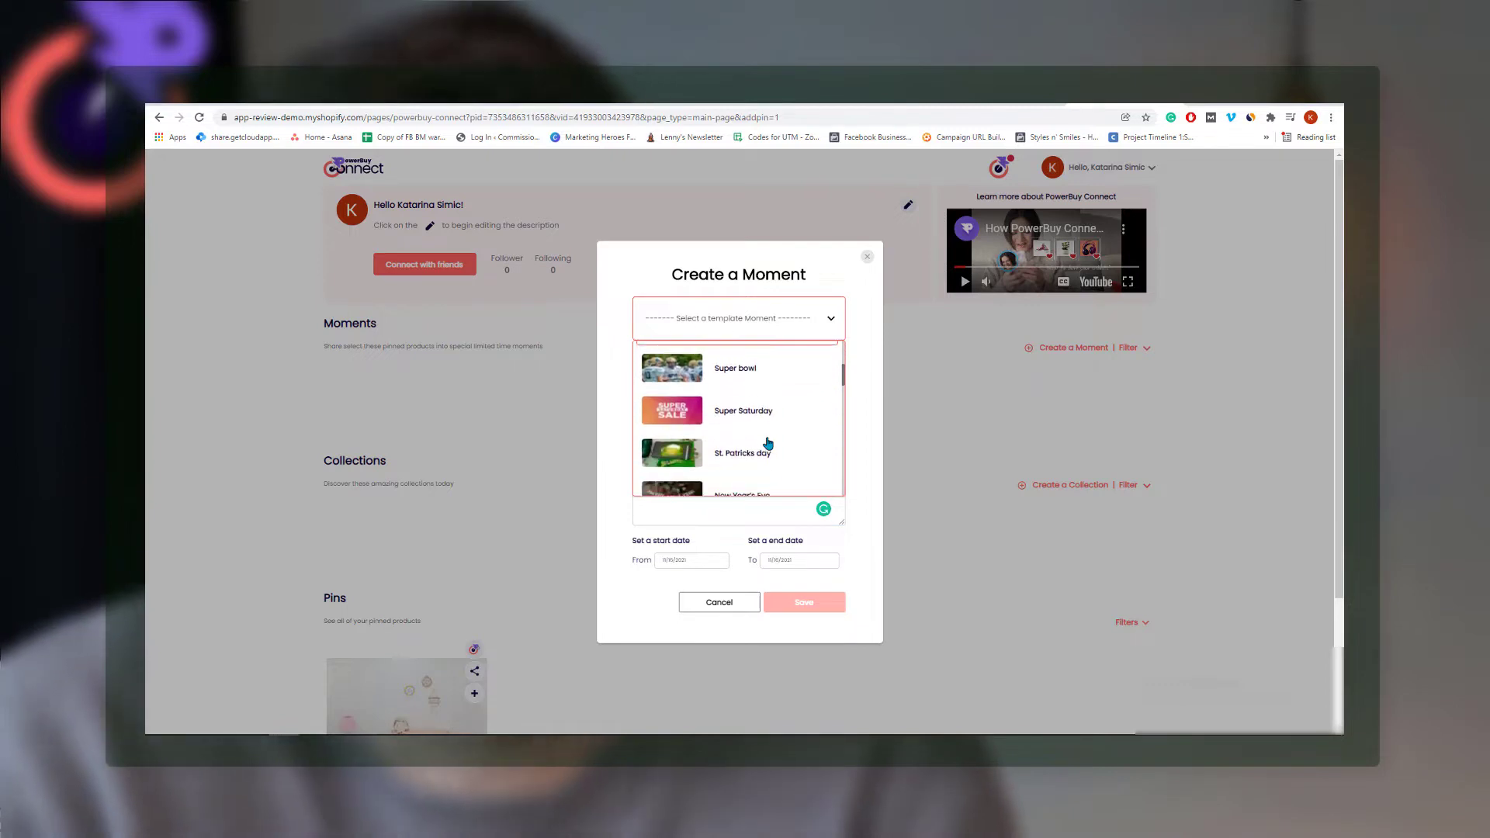
scroll(766, 444, "down", 3)
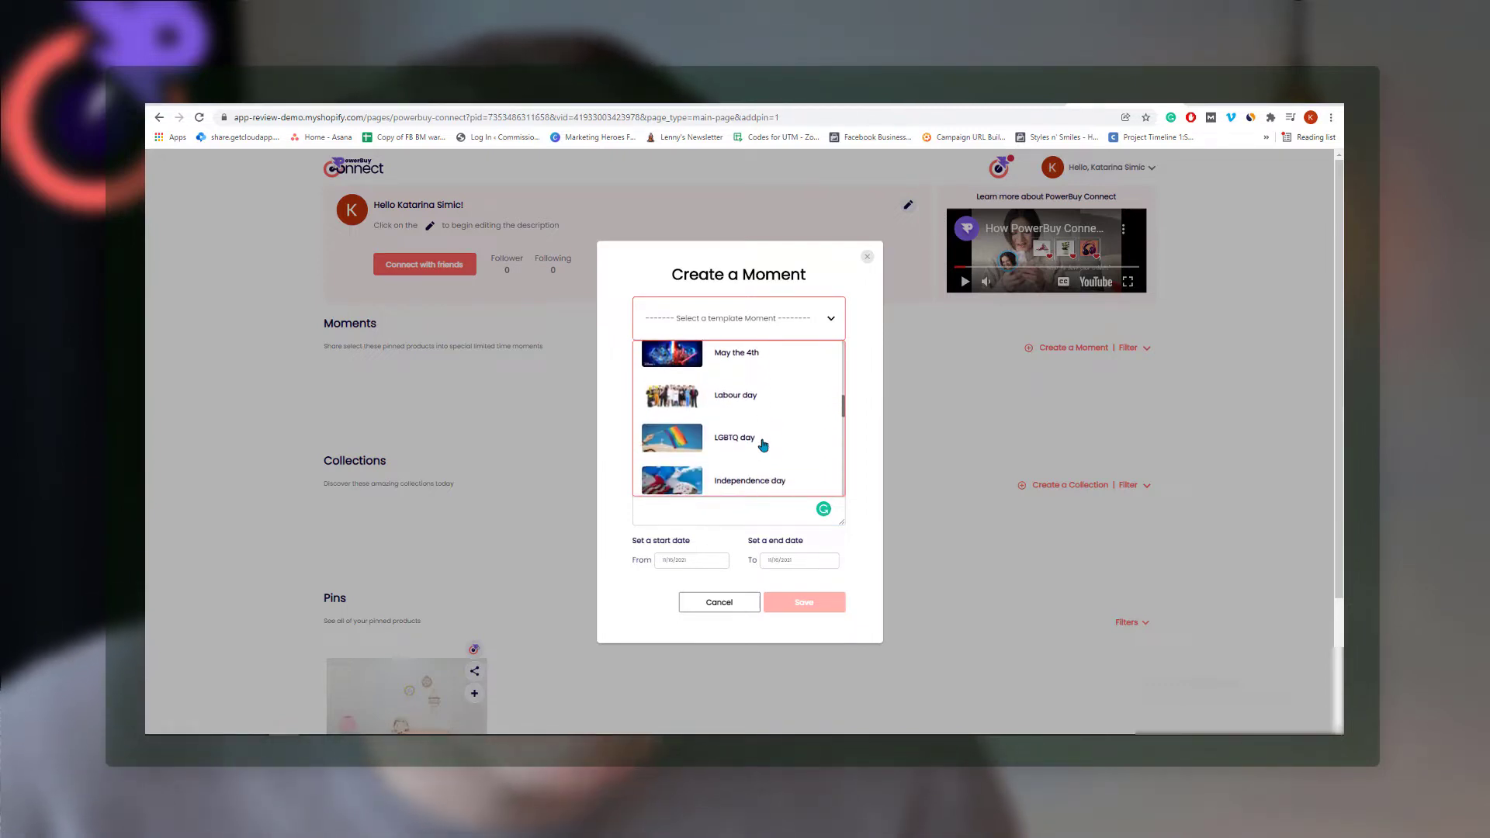
scroll(763, 444, "down", 4)
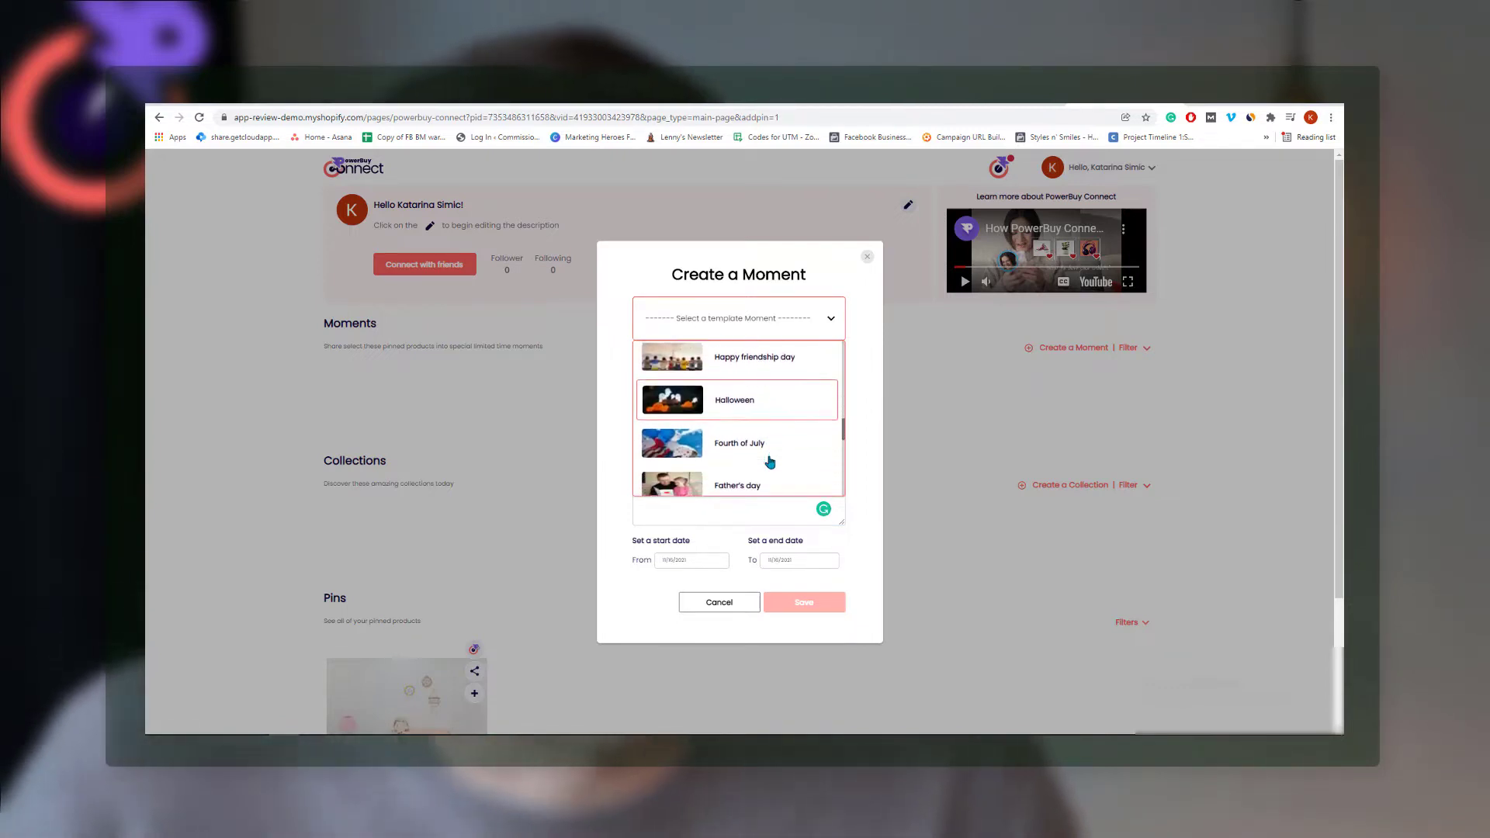
scroll(769, 466, "down", 4)
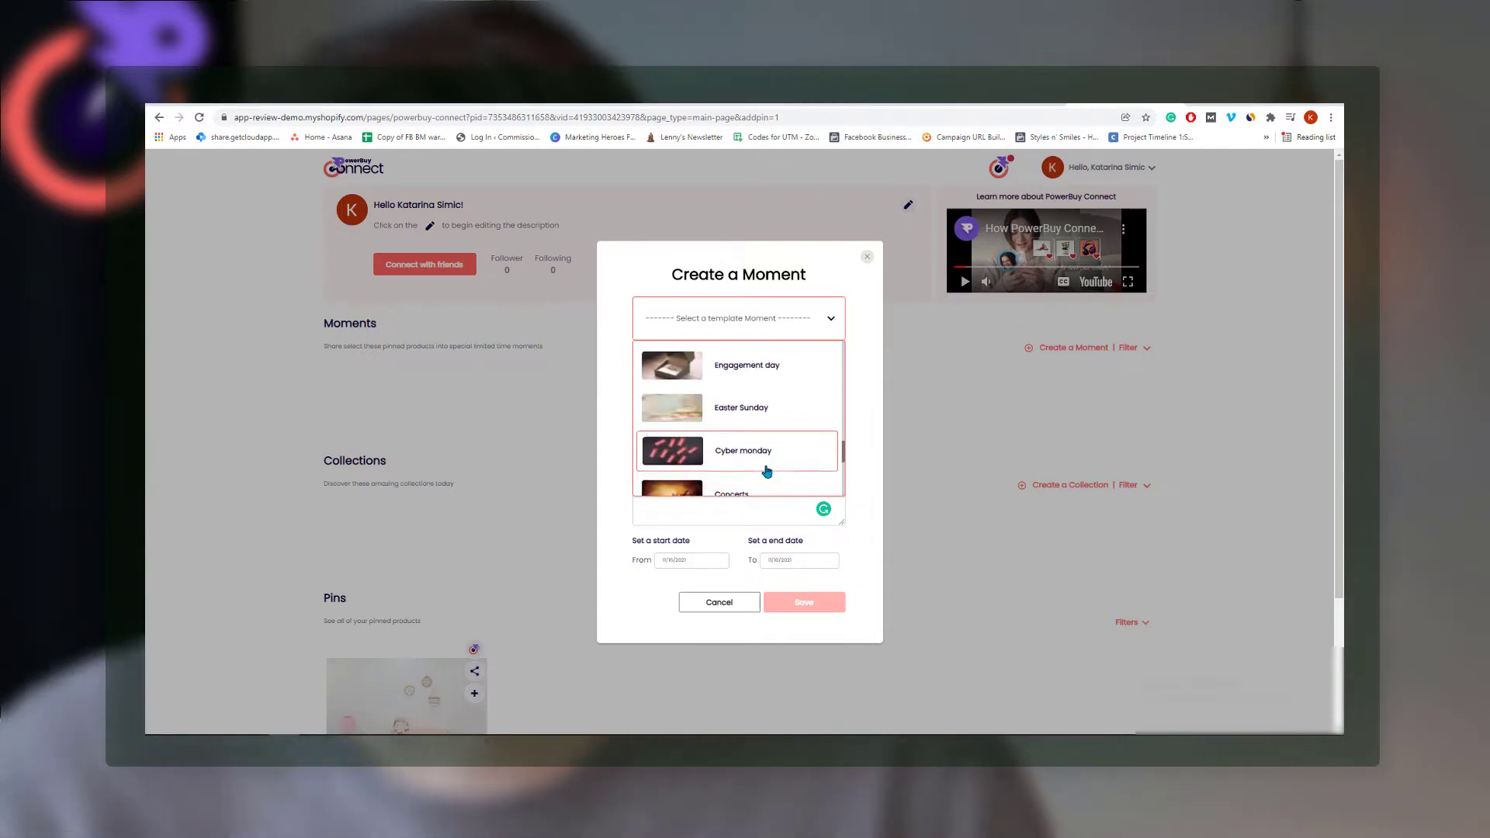
scroll(767, 471, "down", 3)
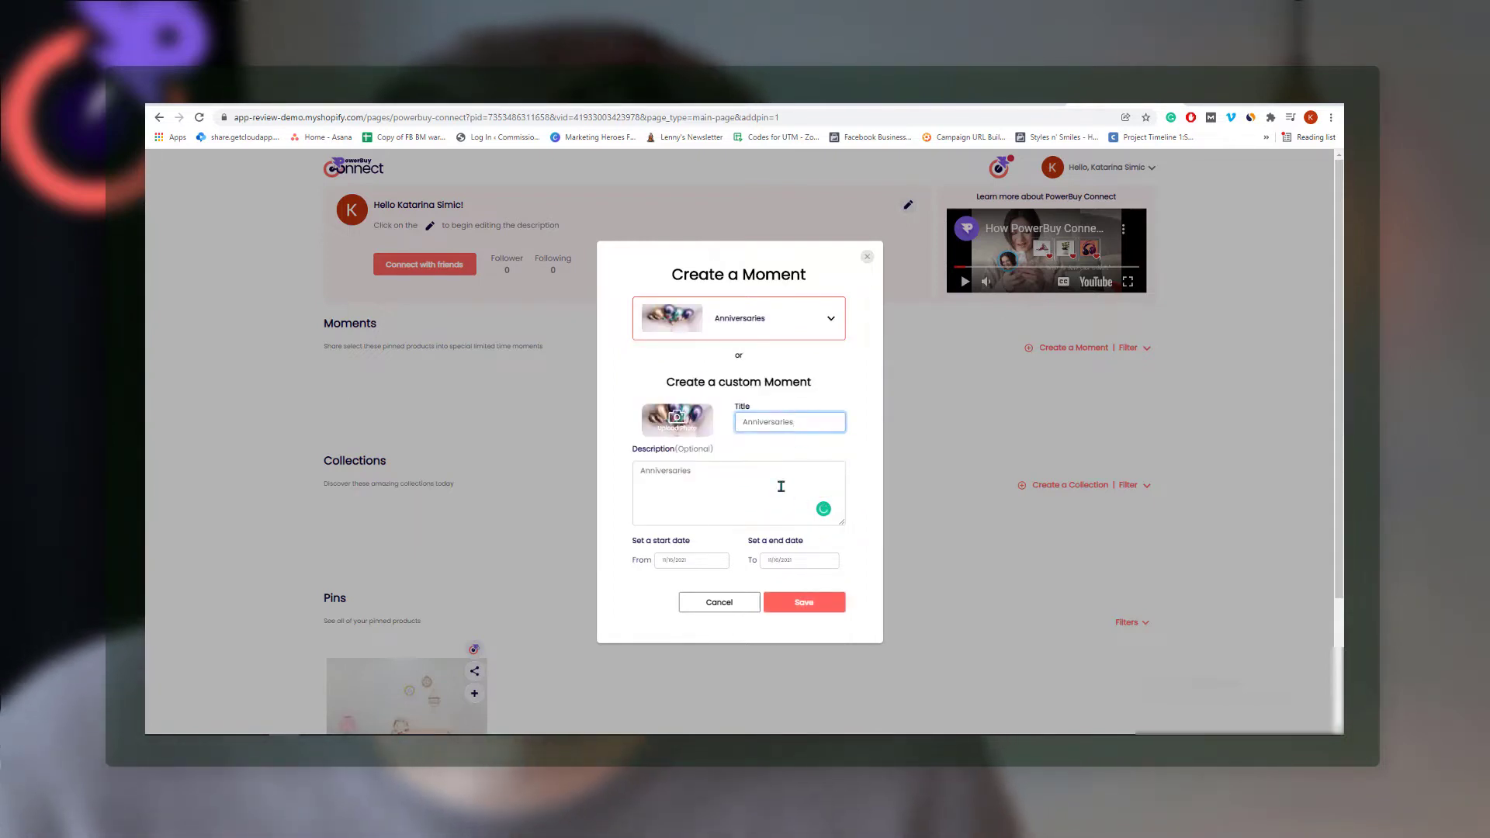
left_click(744, 604)
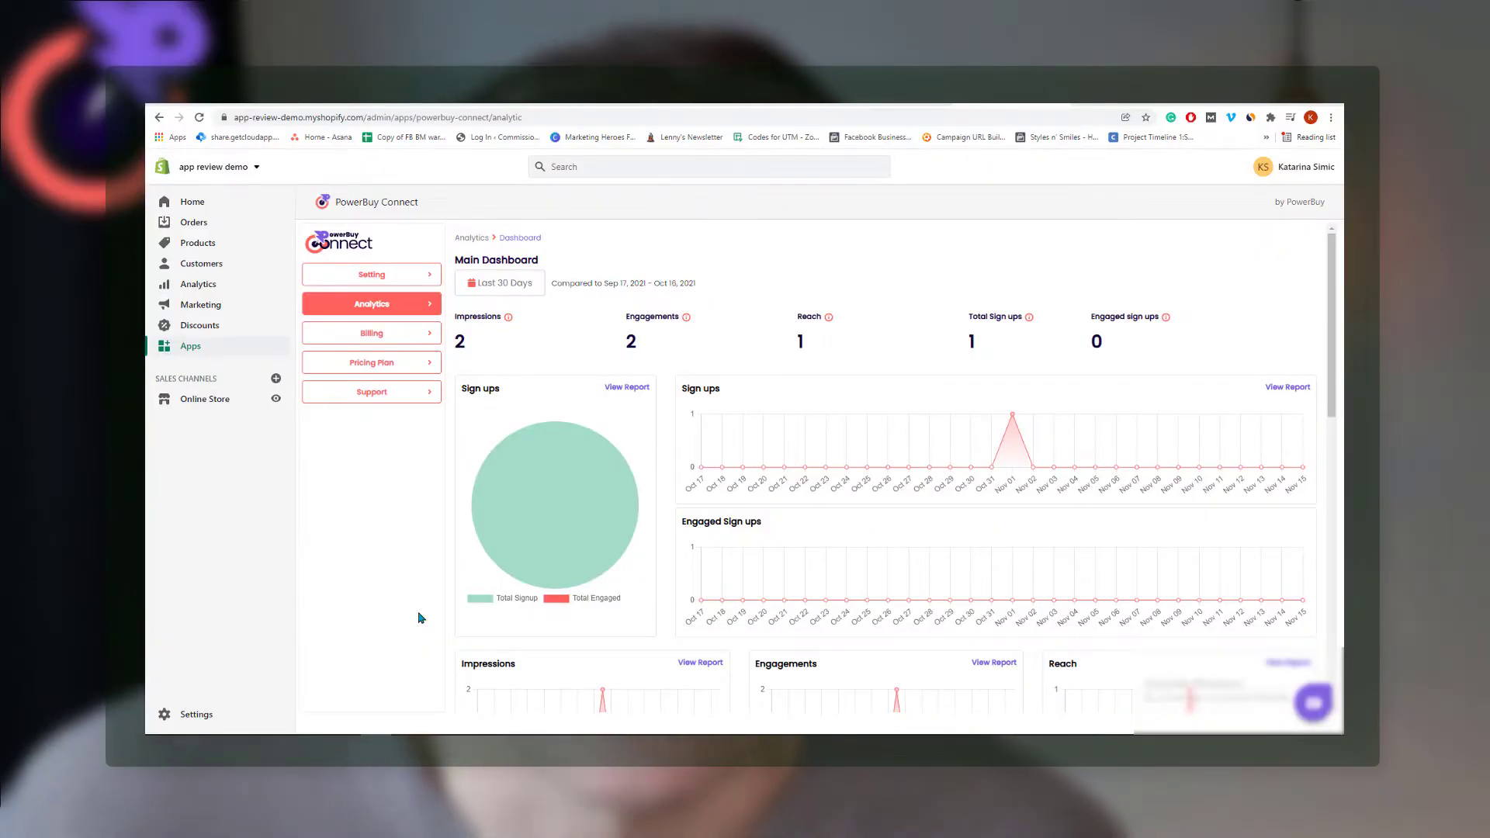
Scroll through the Analytics dashboard charts and open the Engagements chart's View Report.
scroll(737, 631, "down", 3)
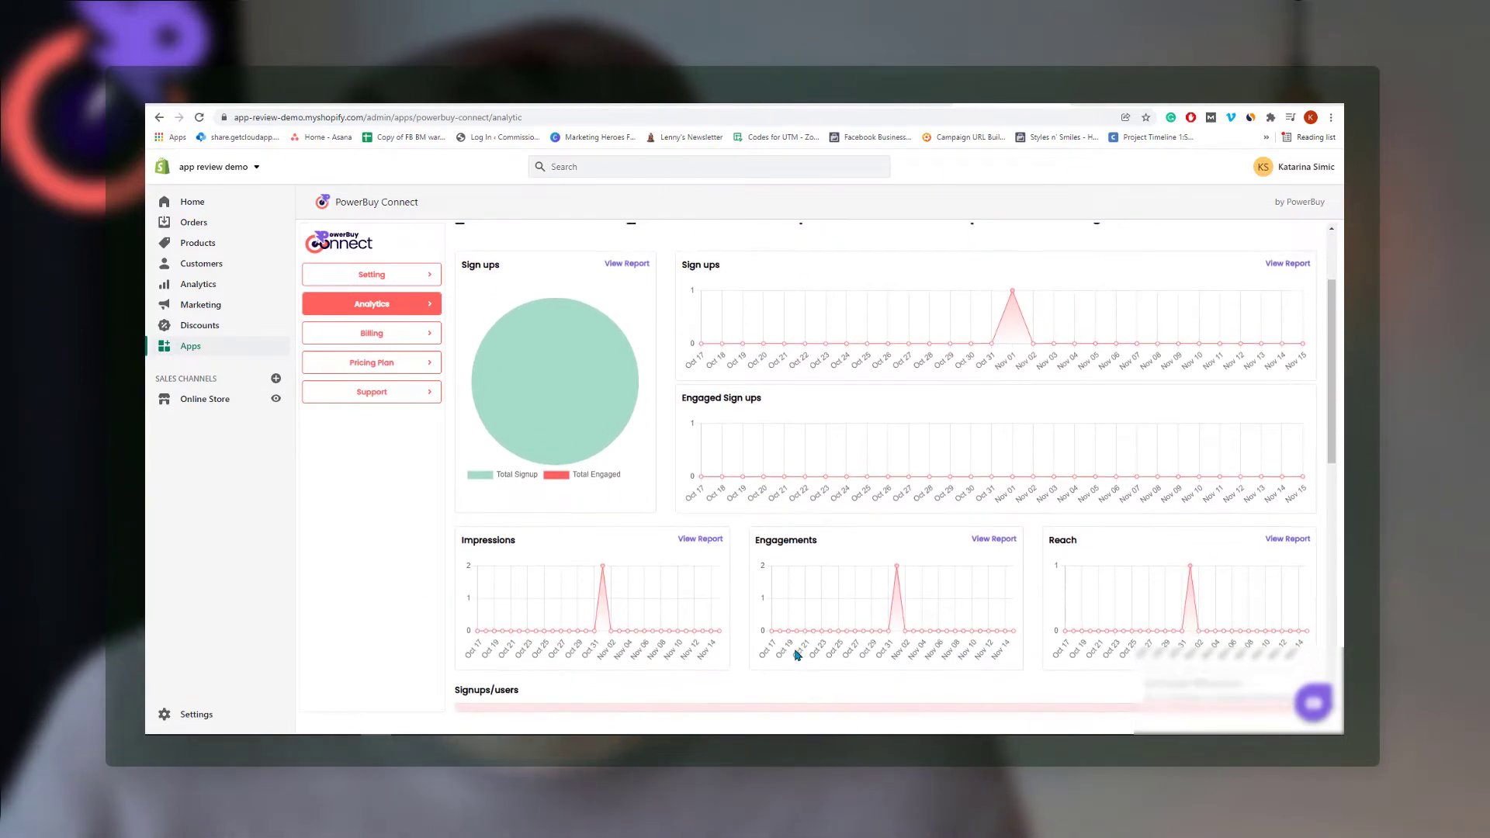
scroll(792, 654, "down", 3)
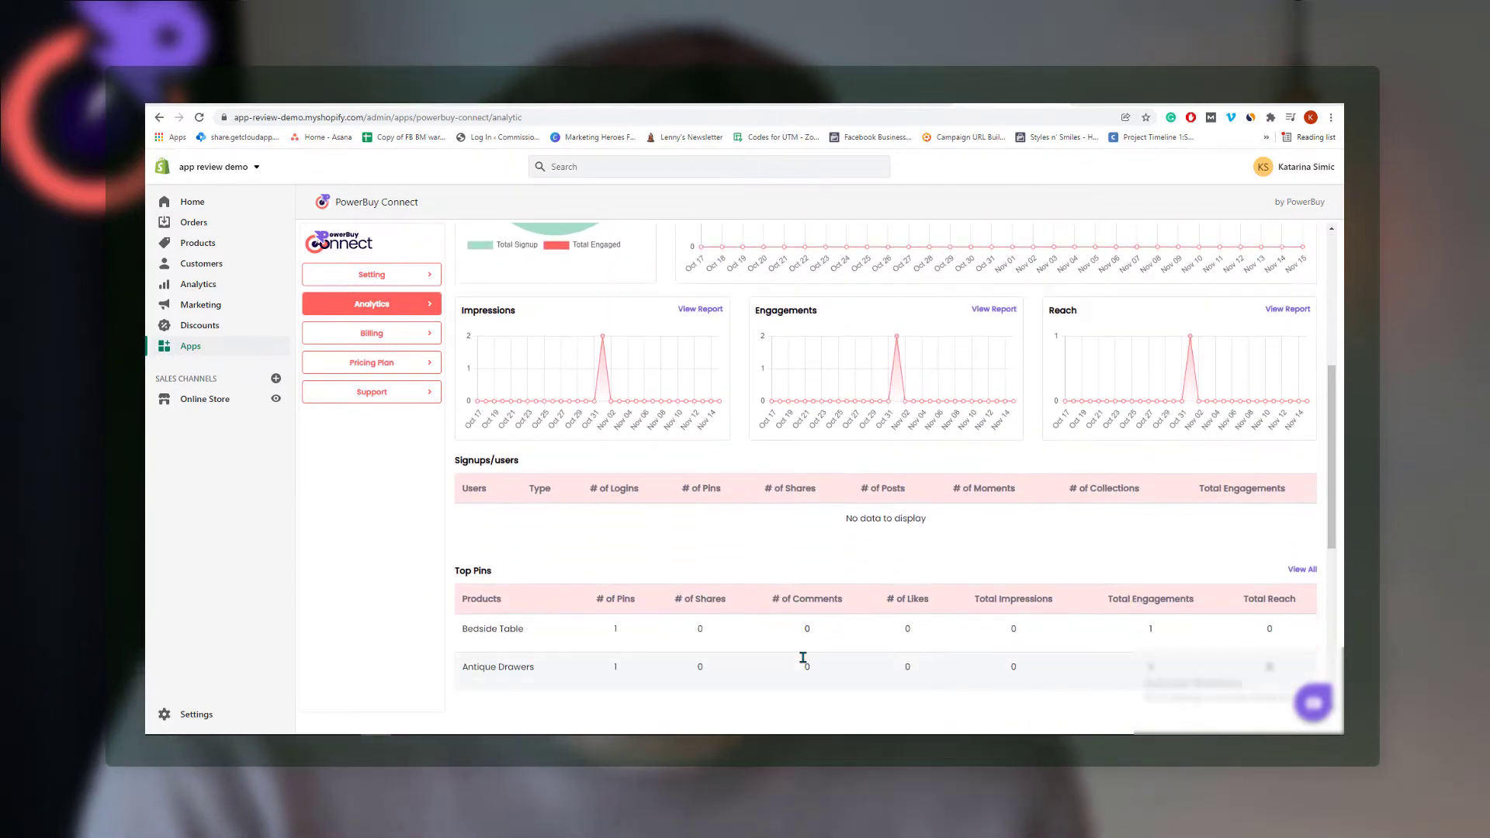
scroll(803, 658, "down", 2)
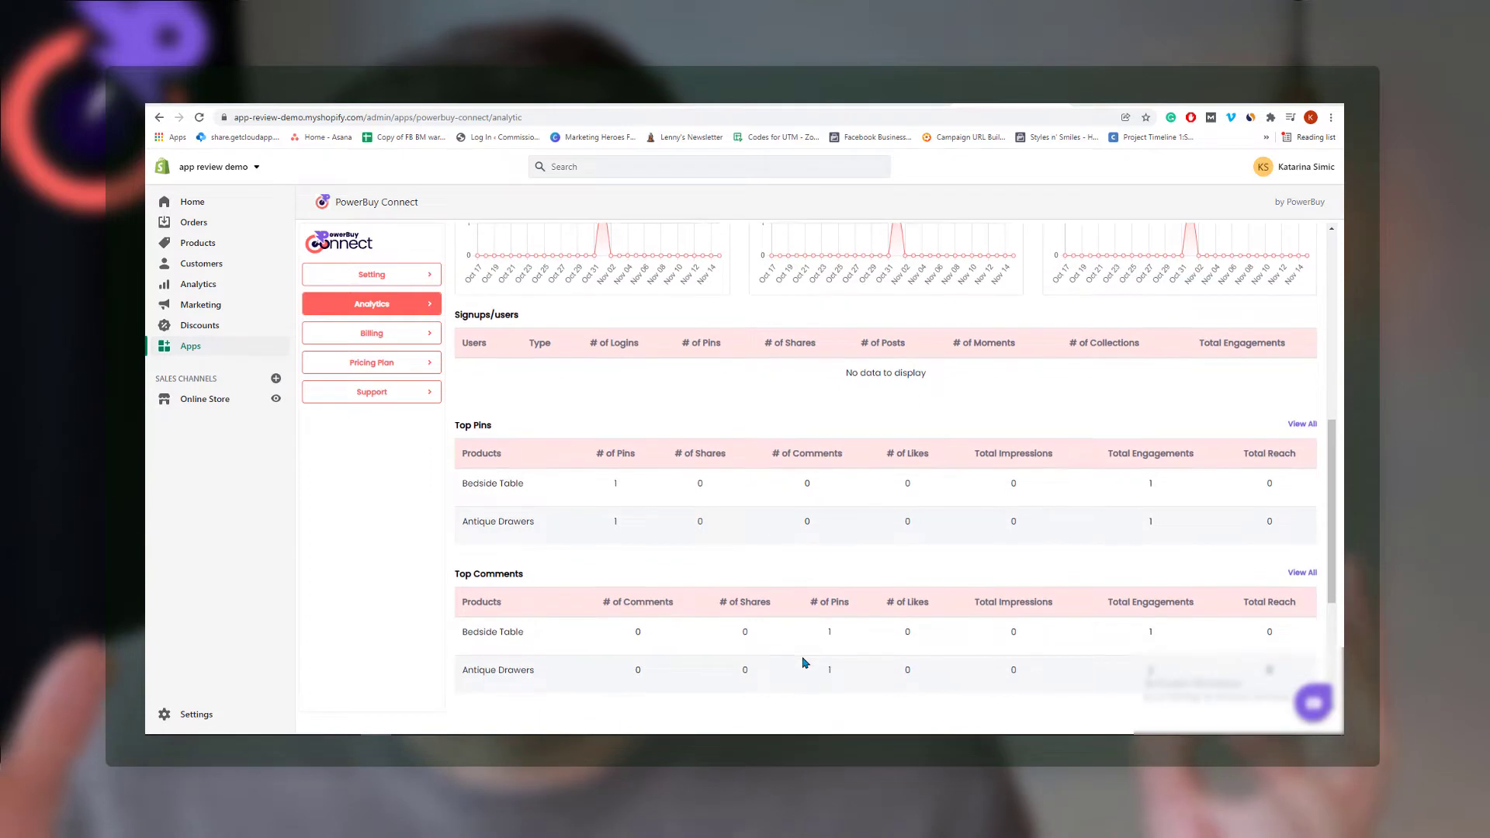
scroll(805, 662, "down", 3)
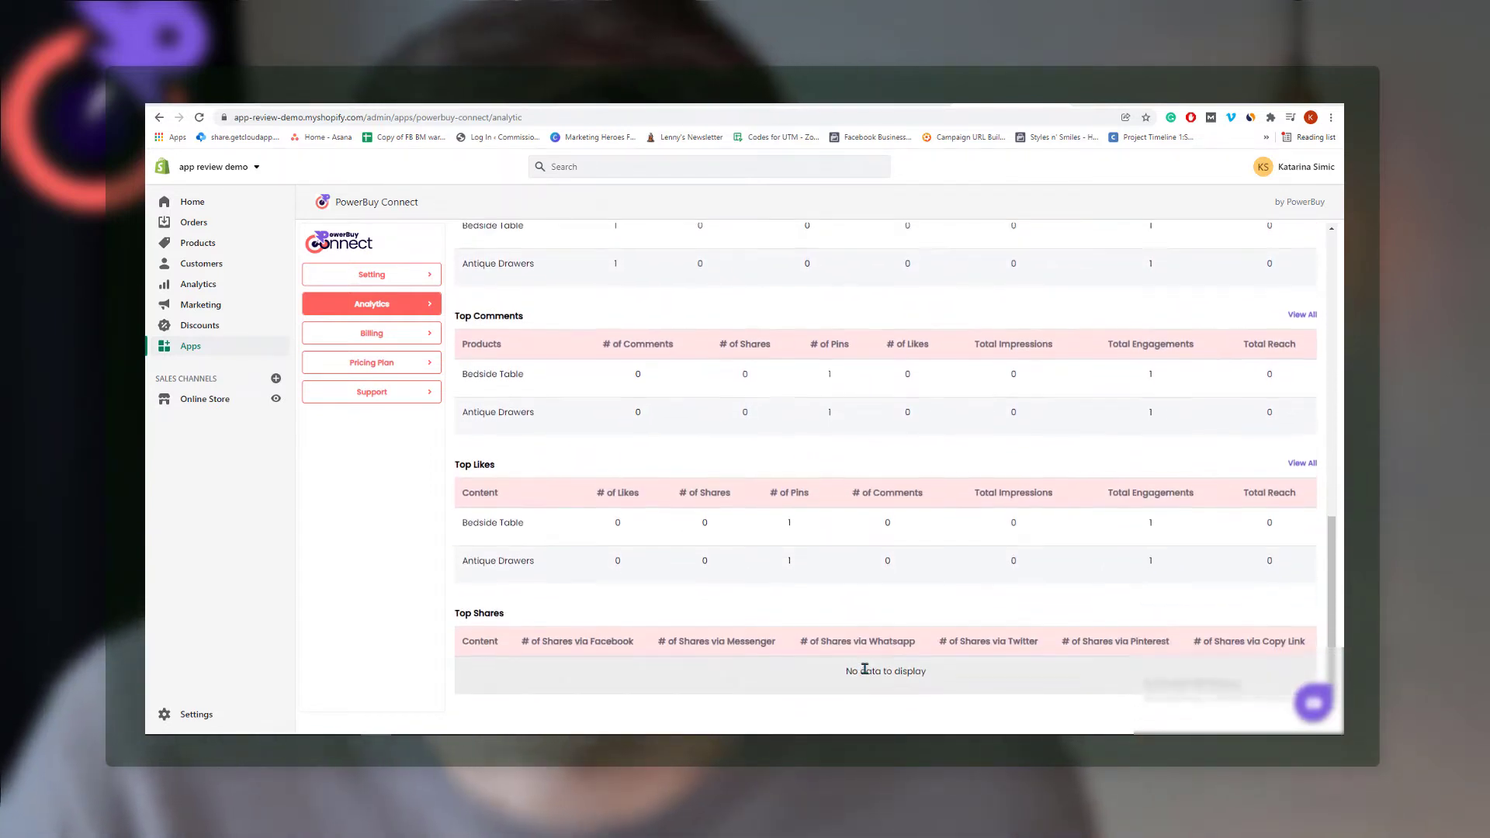
scroll(854, 664, "up", 1)
scroll(865, 668, "up", 6)
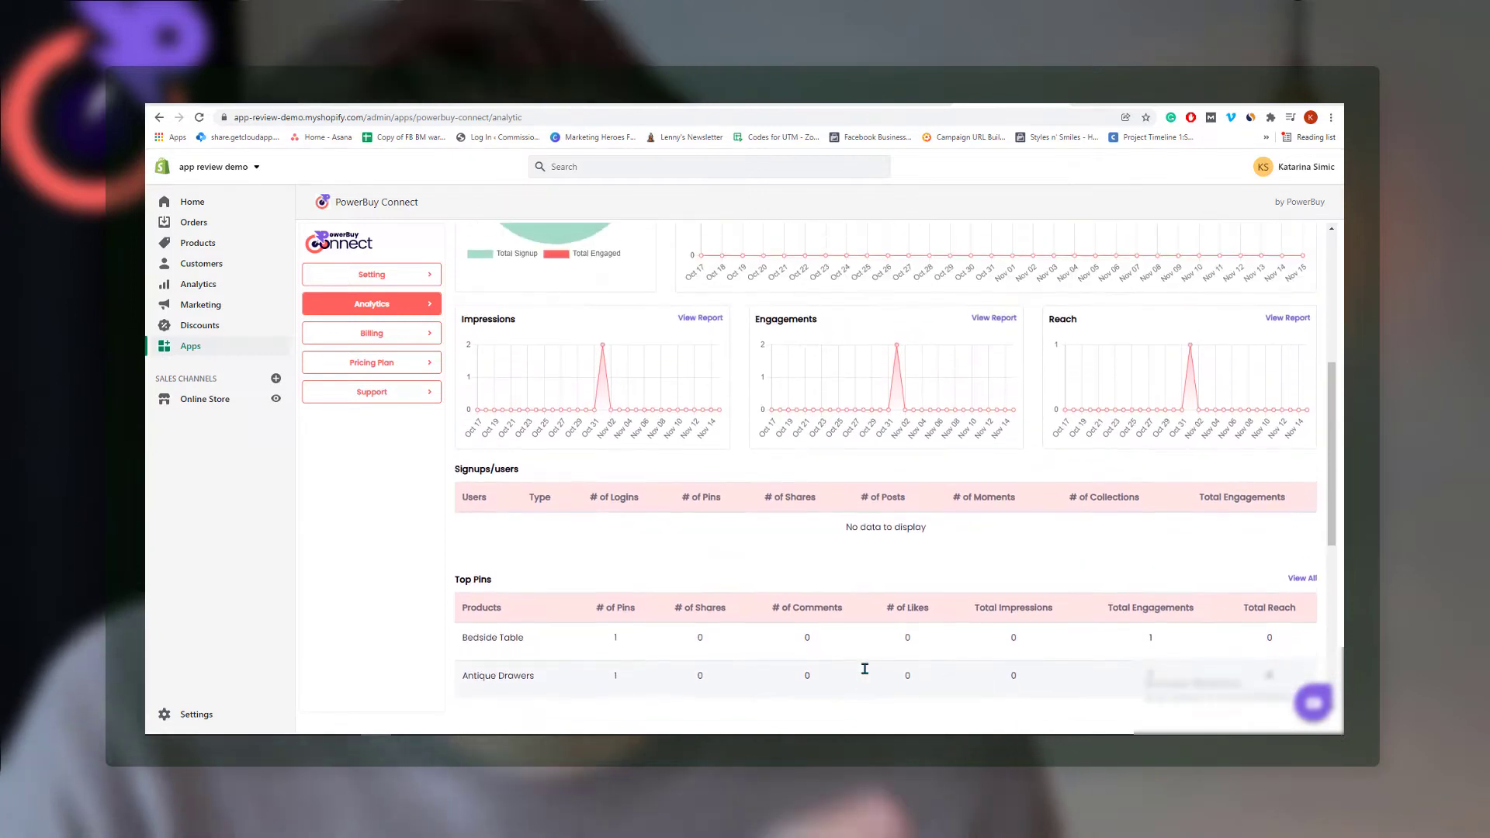
left_click(1004, 381)
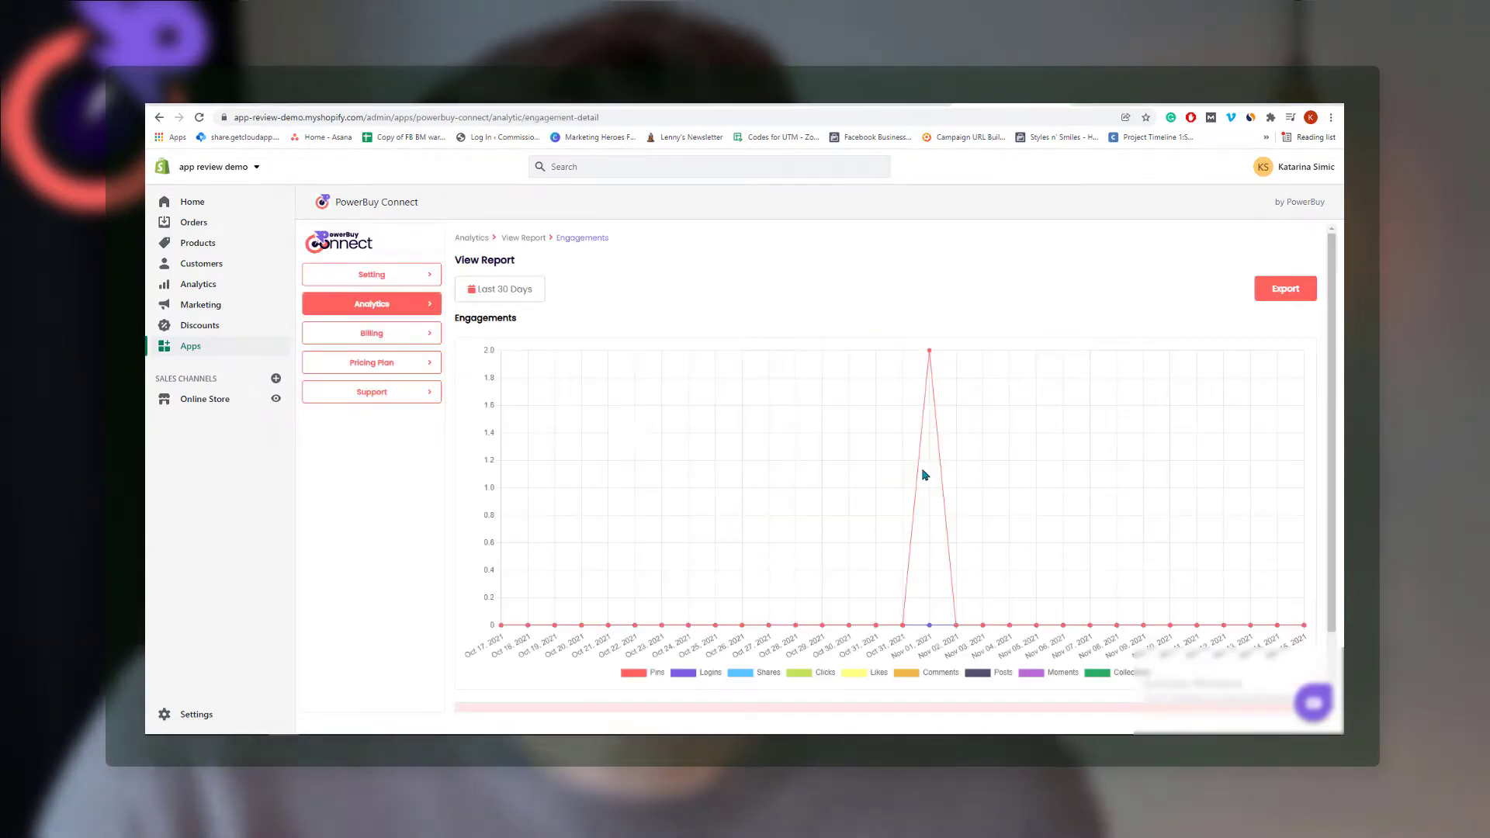
scroll(949, 602, "down", 2)
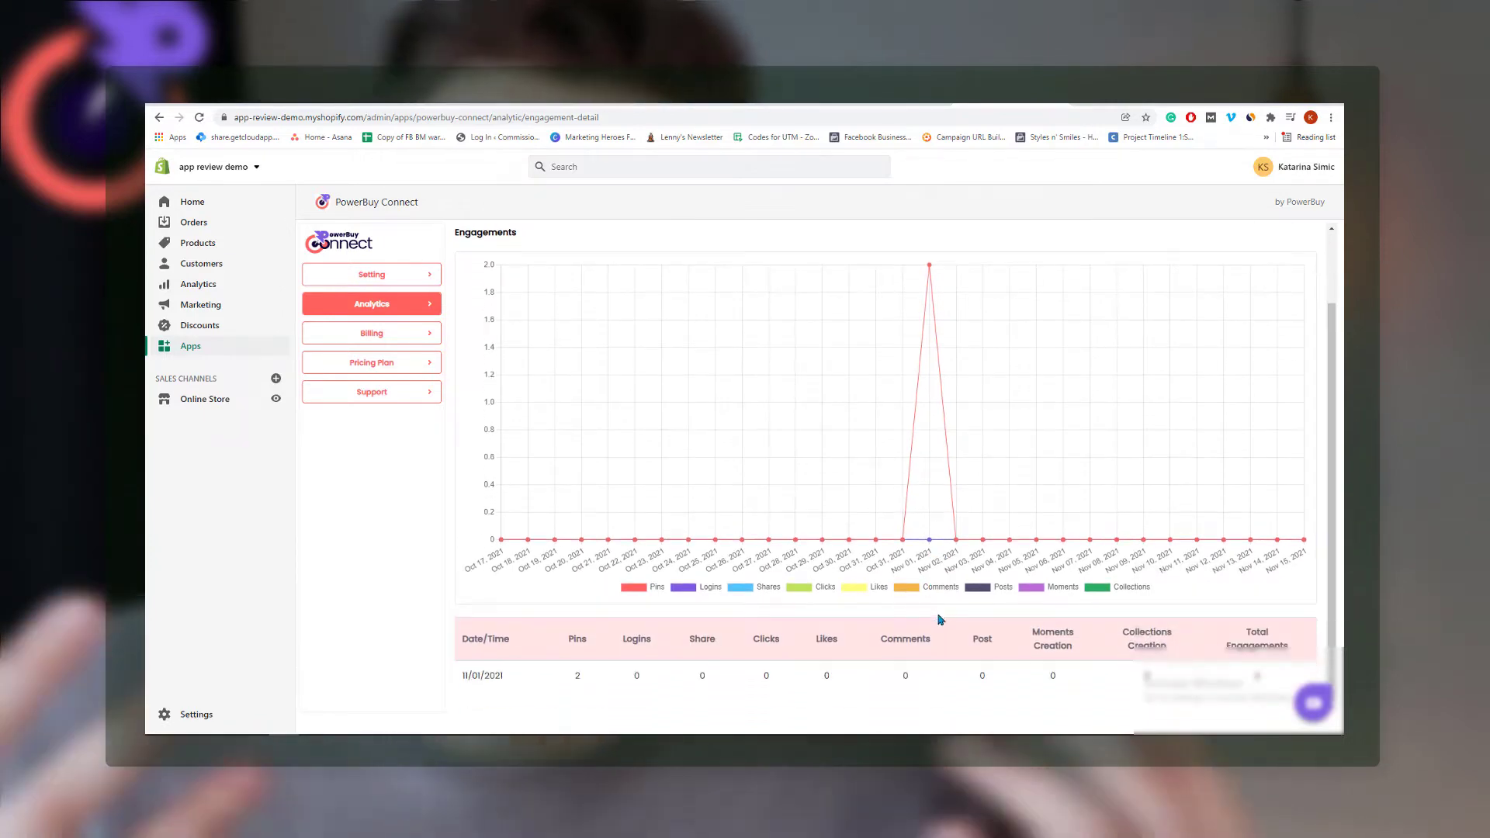